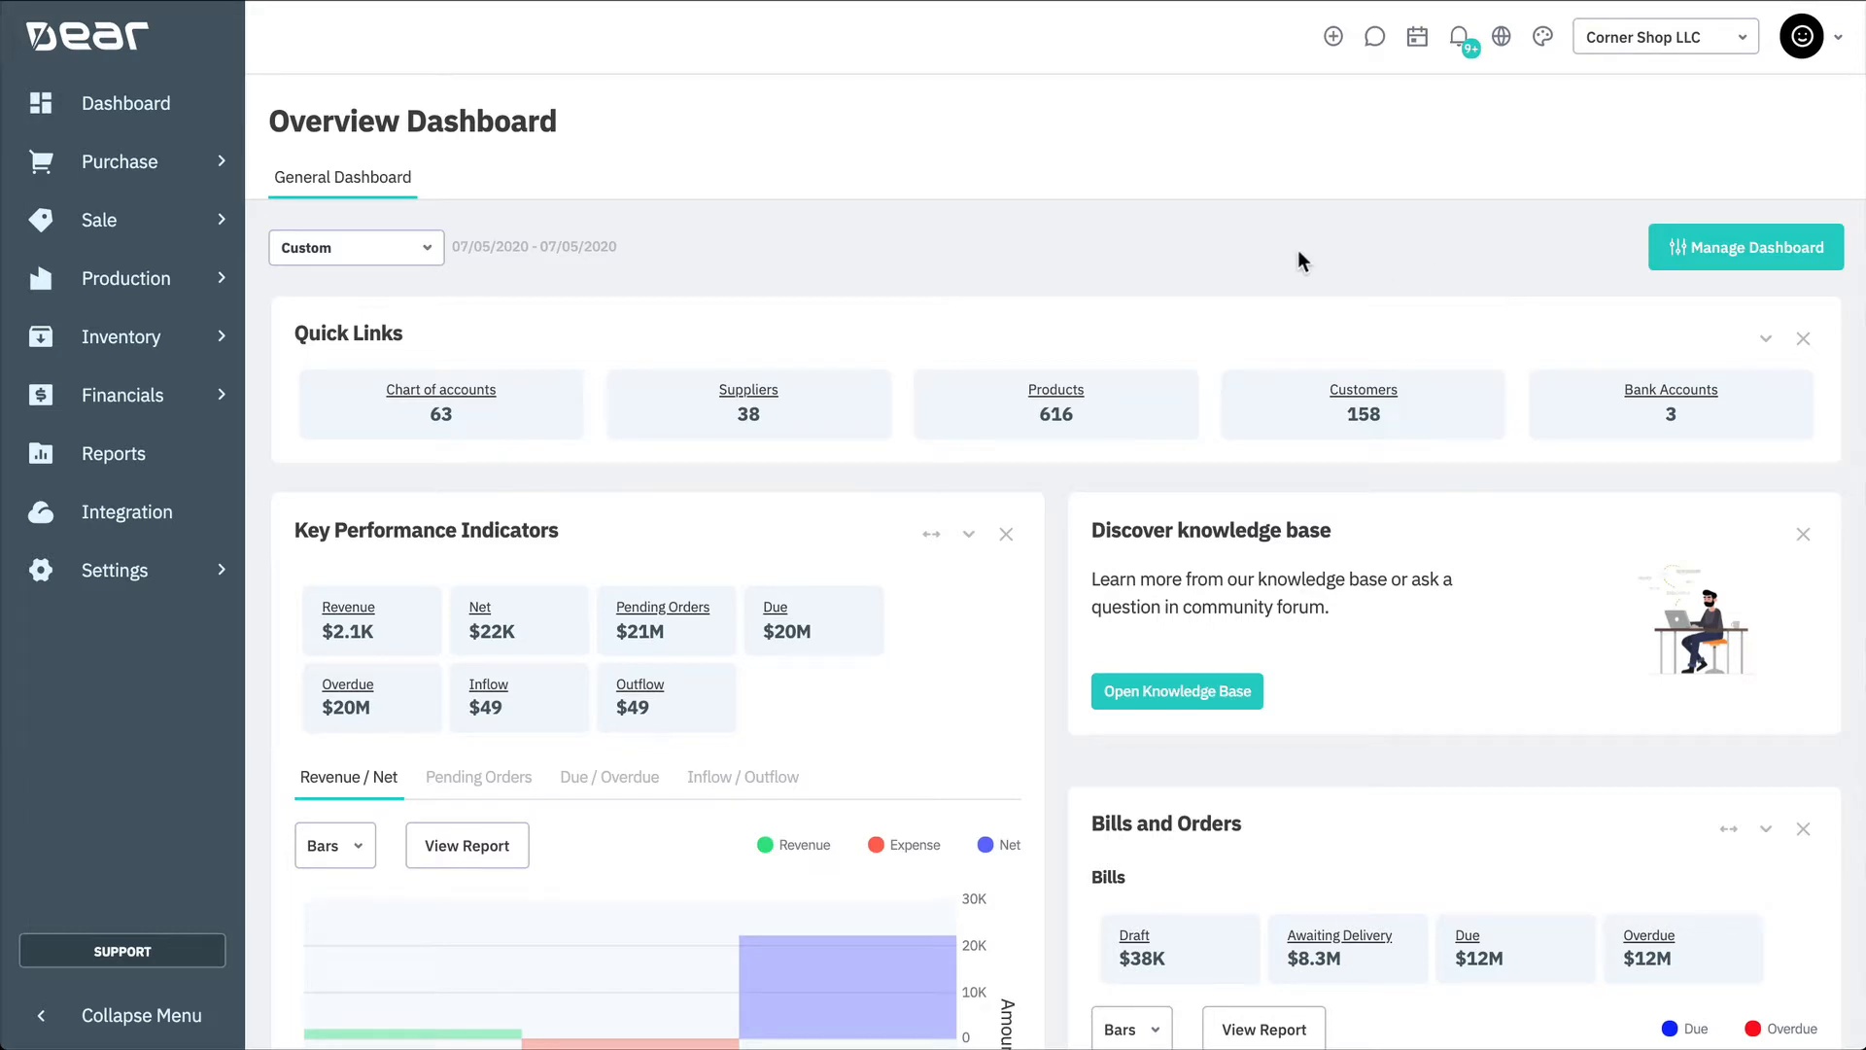
Create a new stocktake with effective date 08/05/2020 and expense account 093: Inventory Discrepancy
left_click(189, 355)
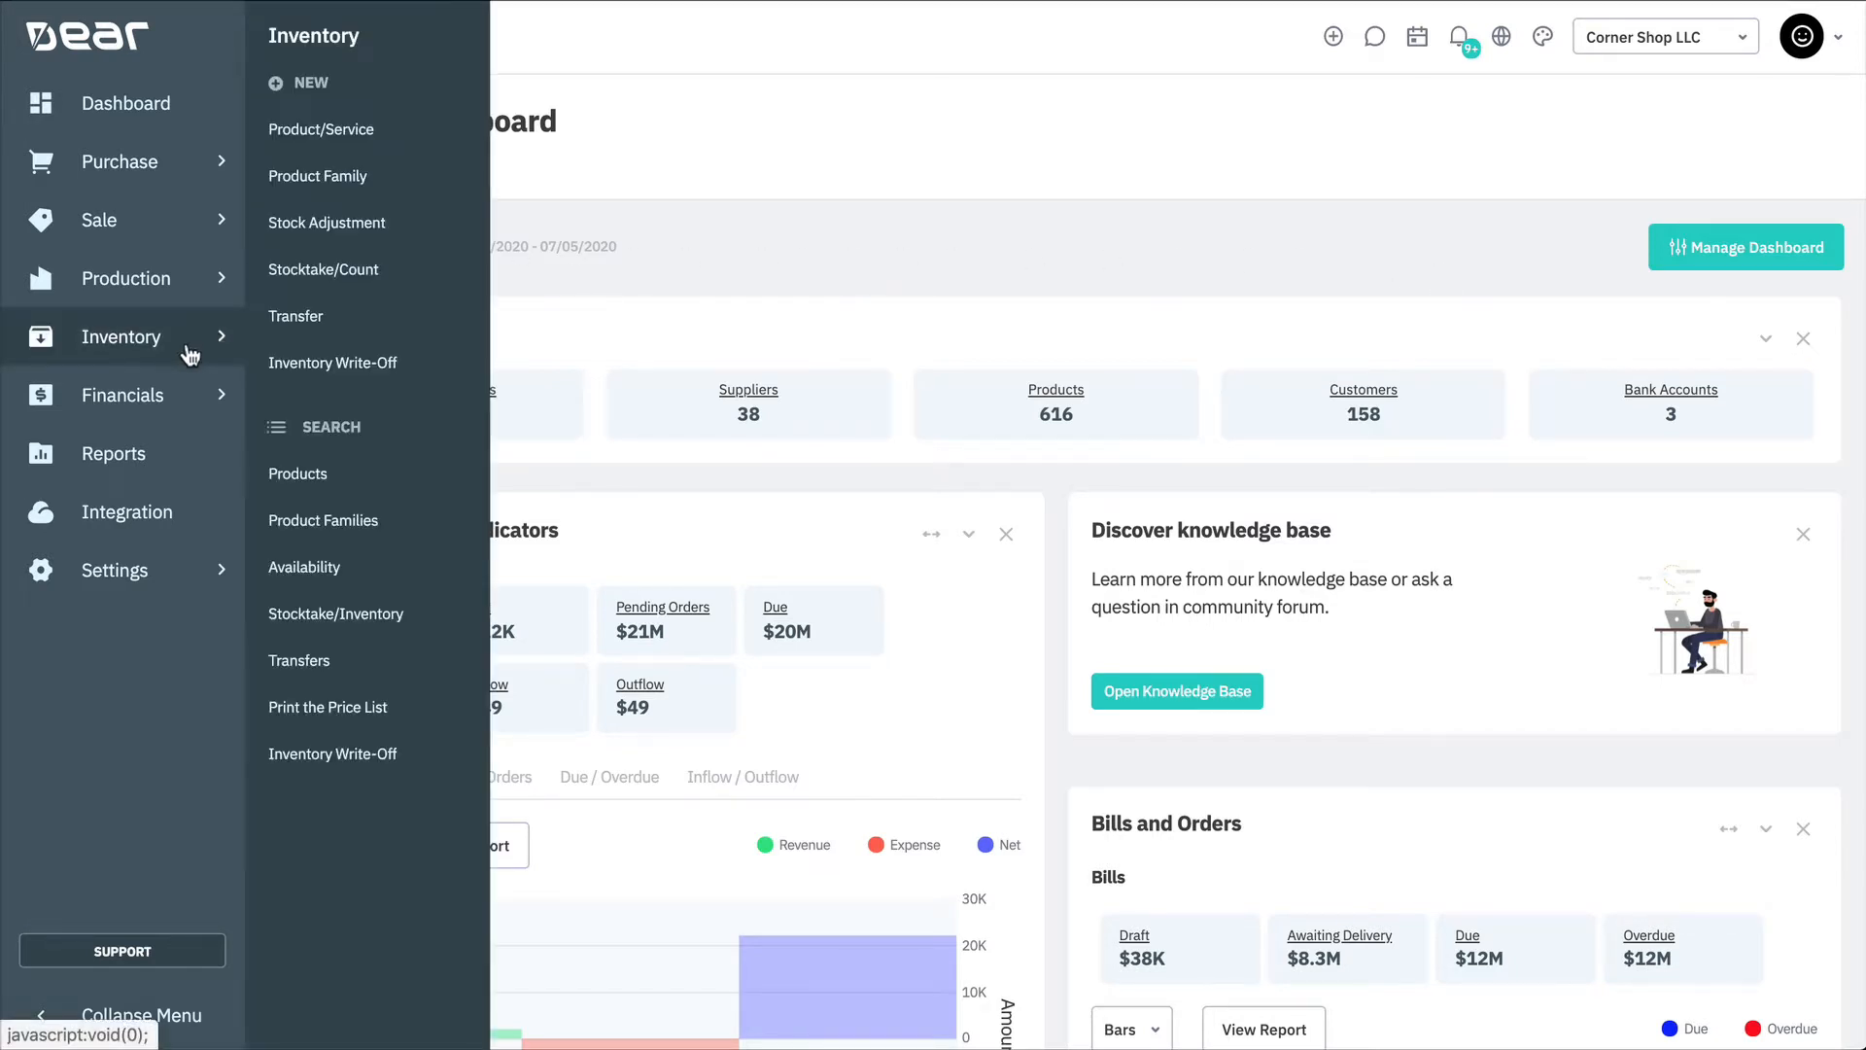
left_click(428, 272)
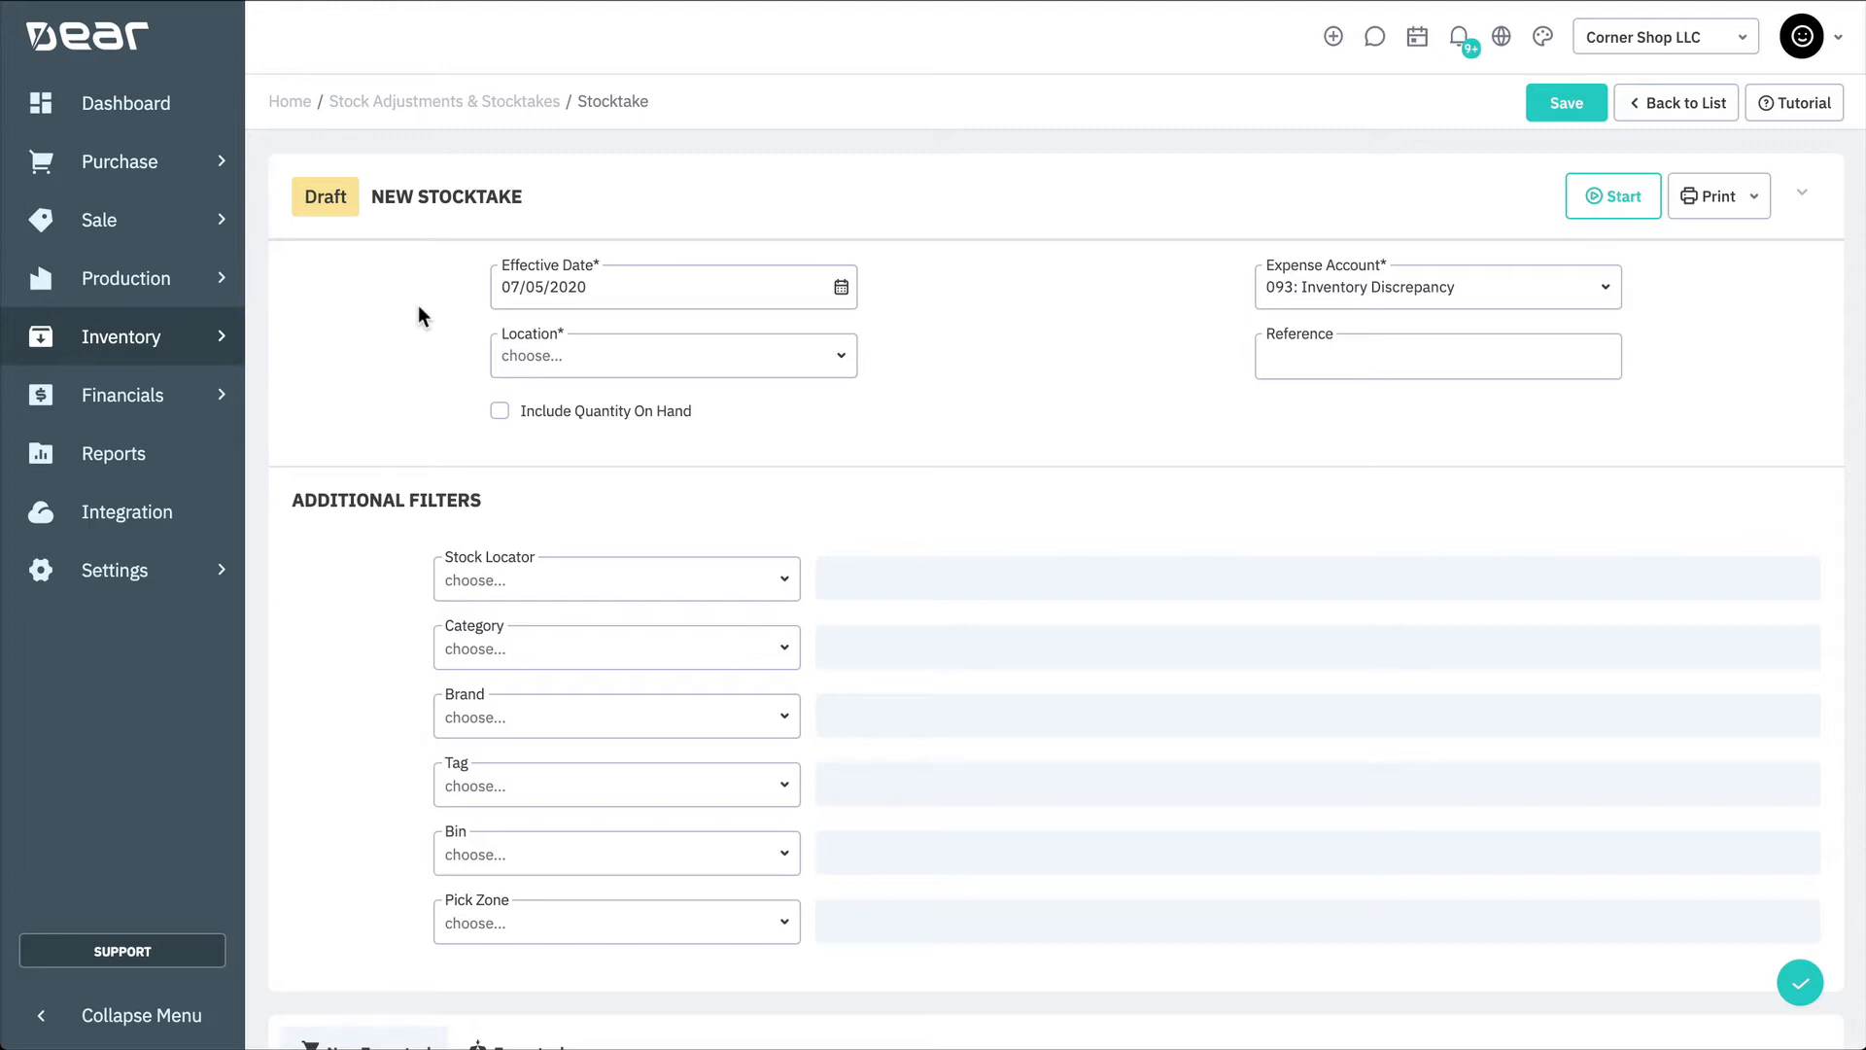
left_click(841, 288)
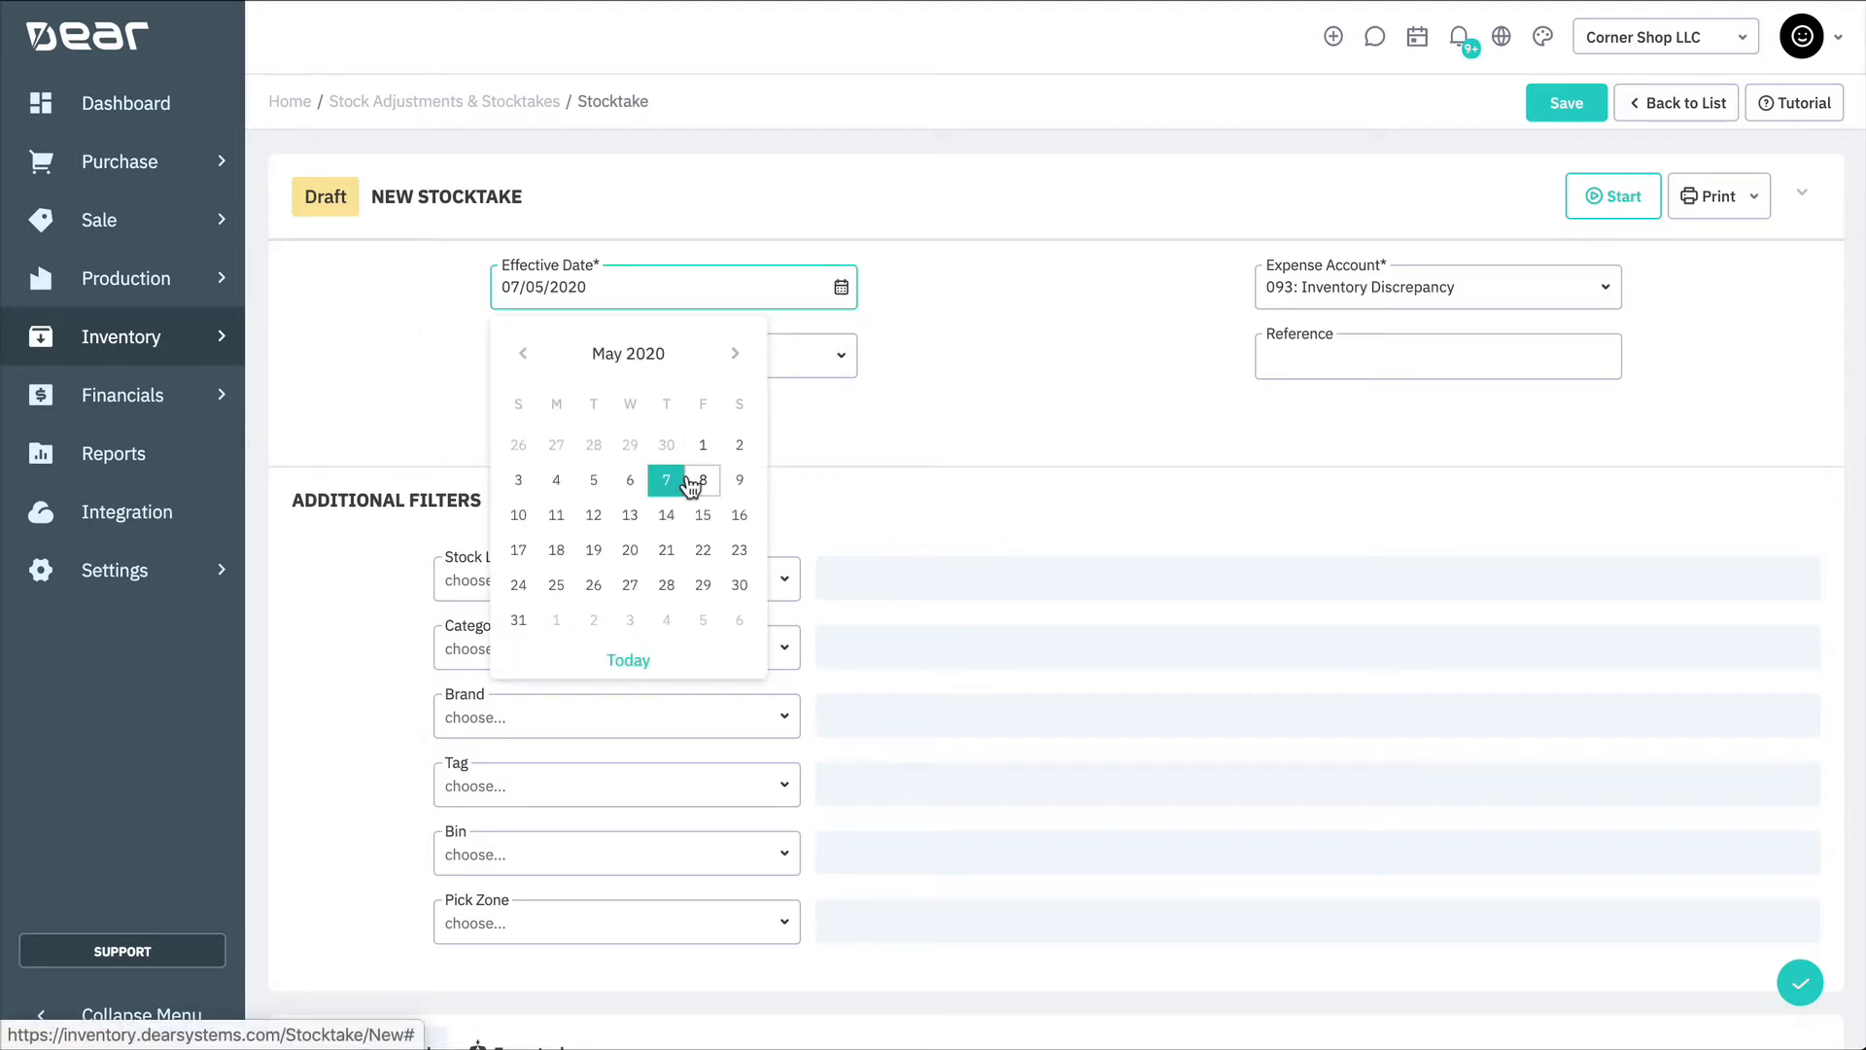
left_click(692, 481)
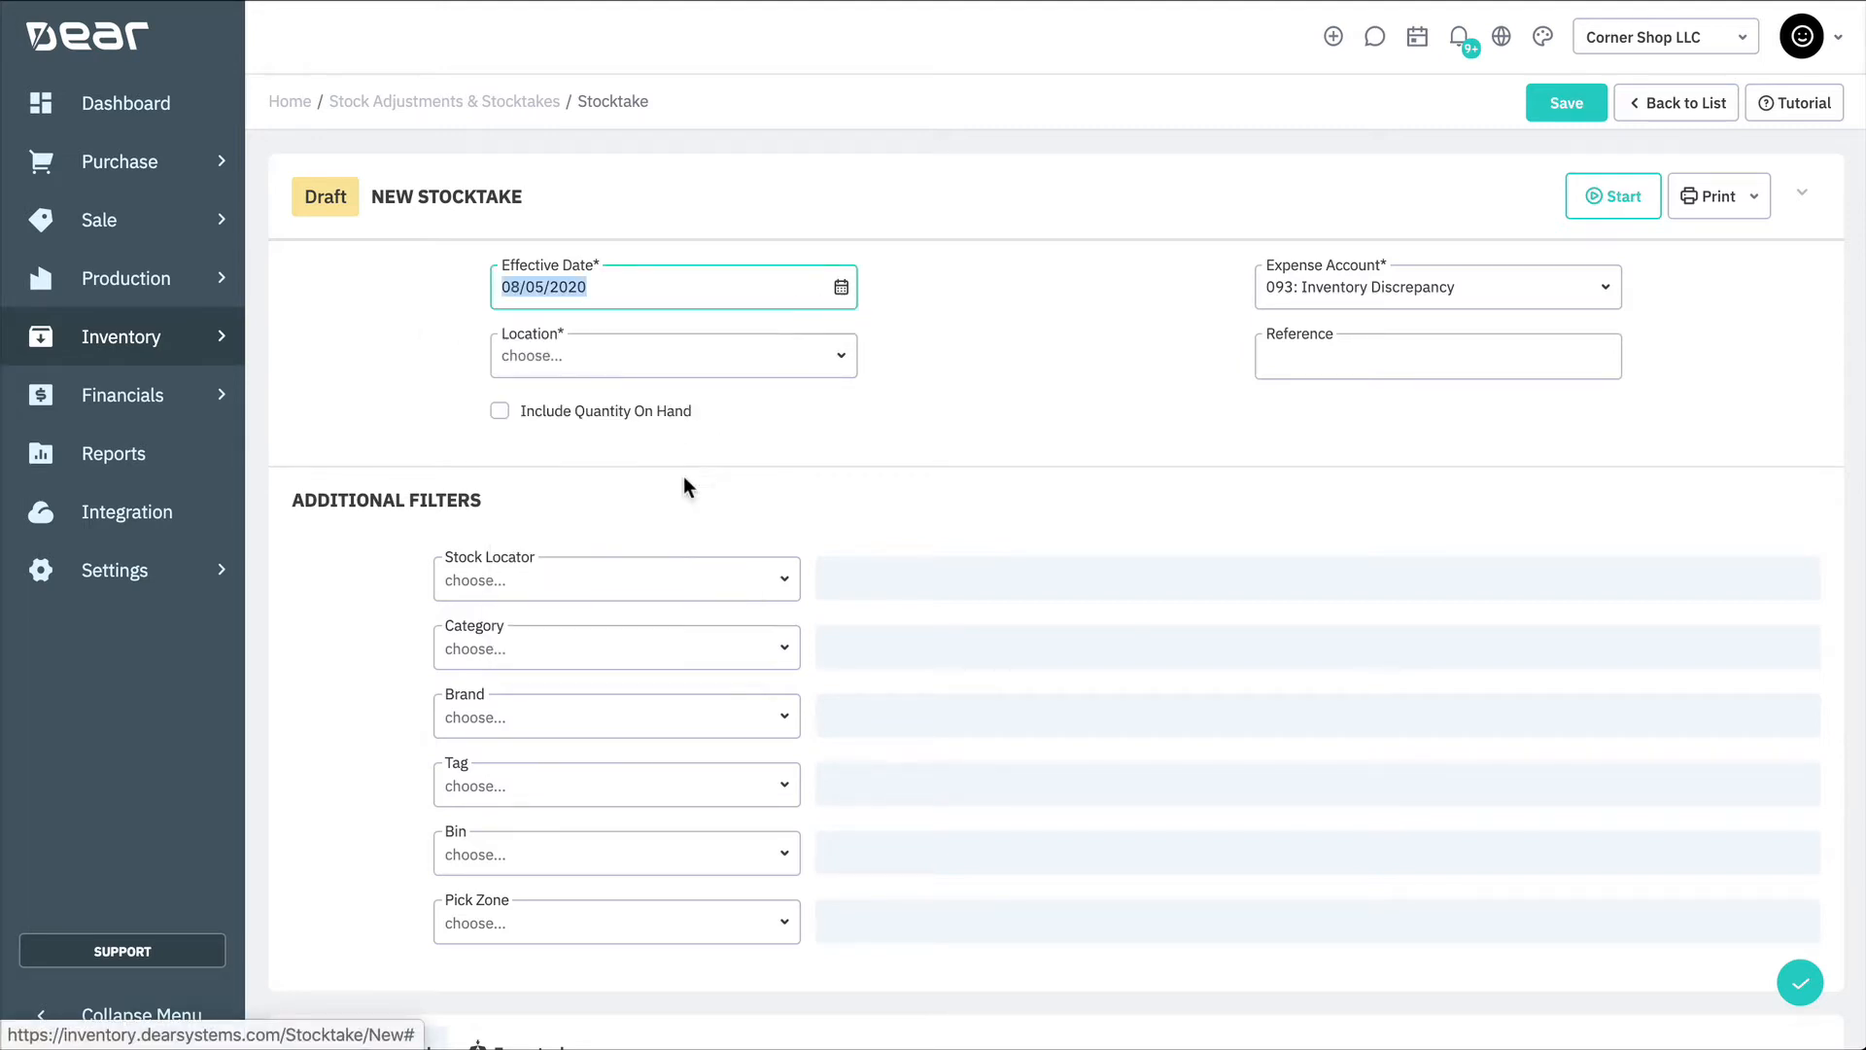
left_click(1595, 297)
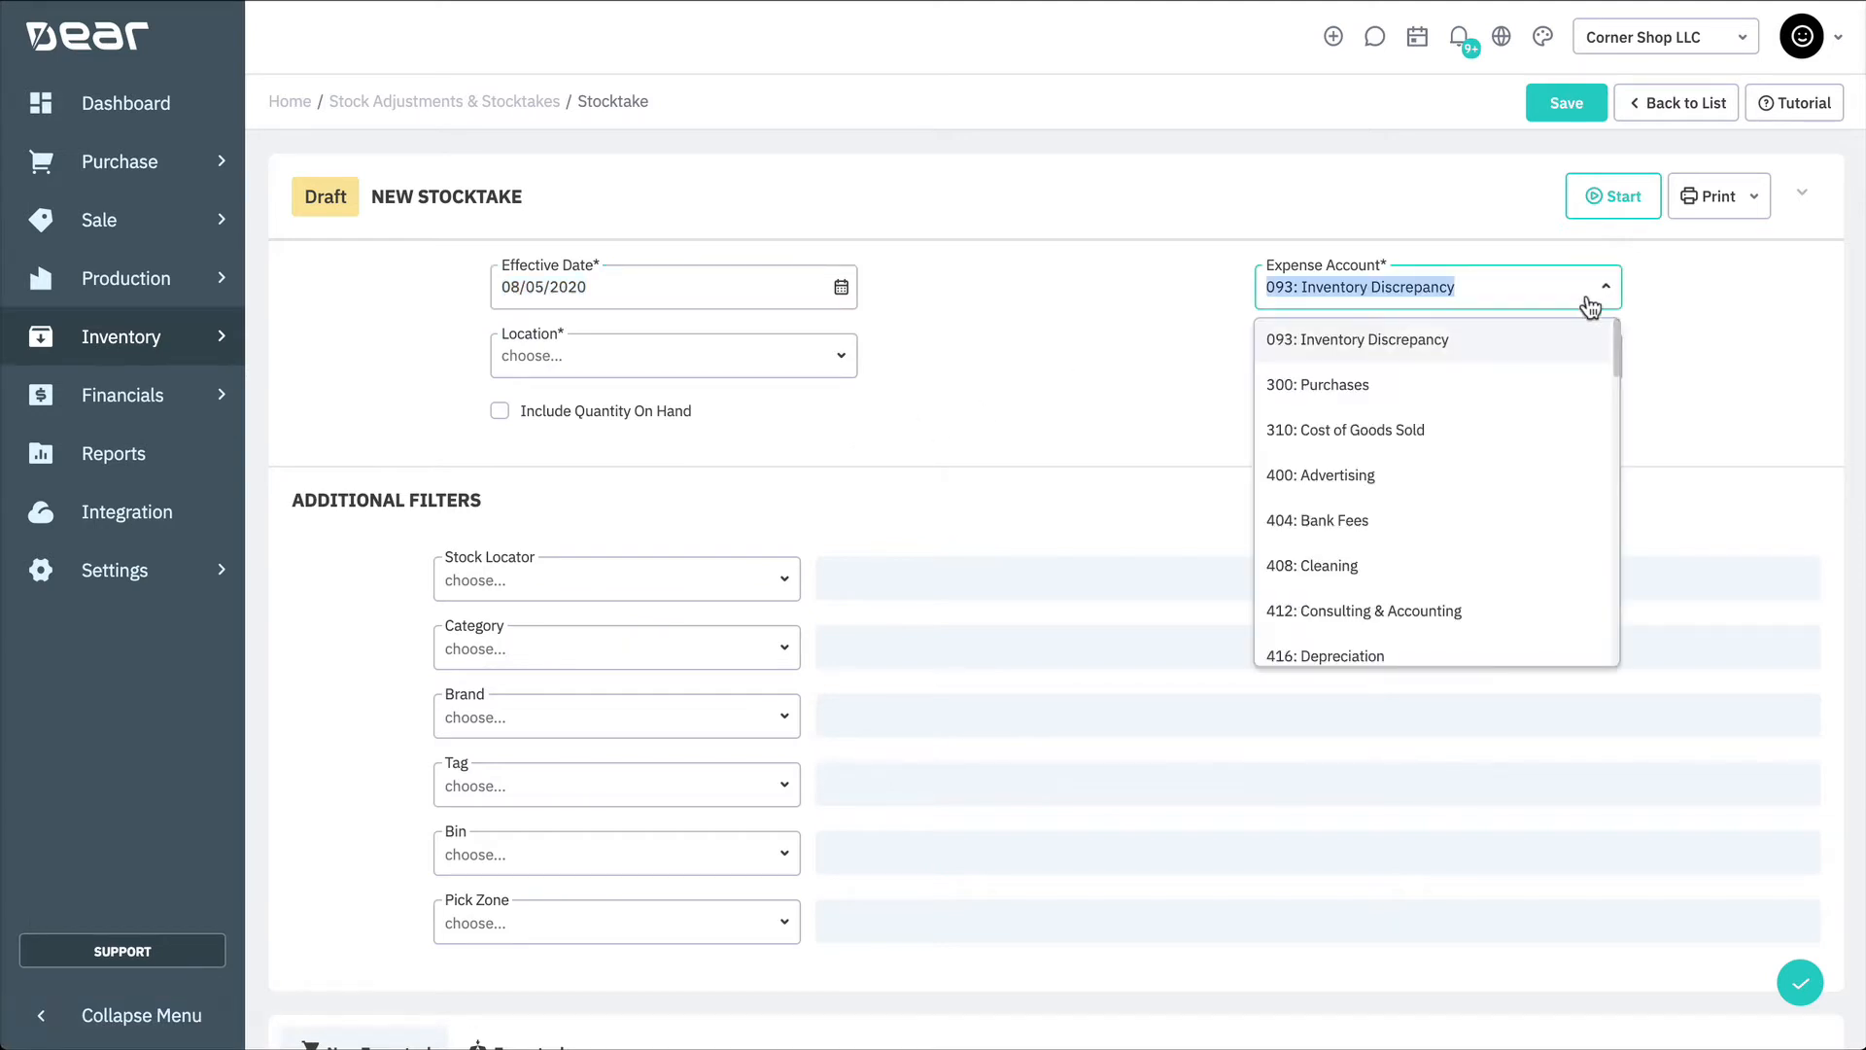
left_click(1540, 350)
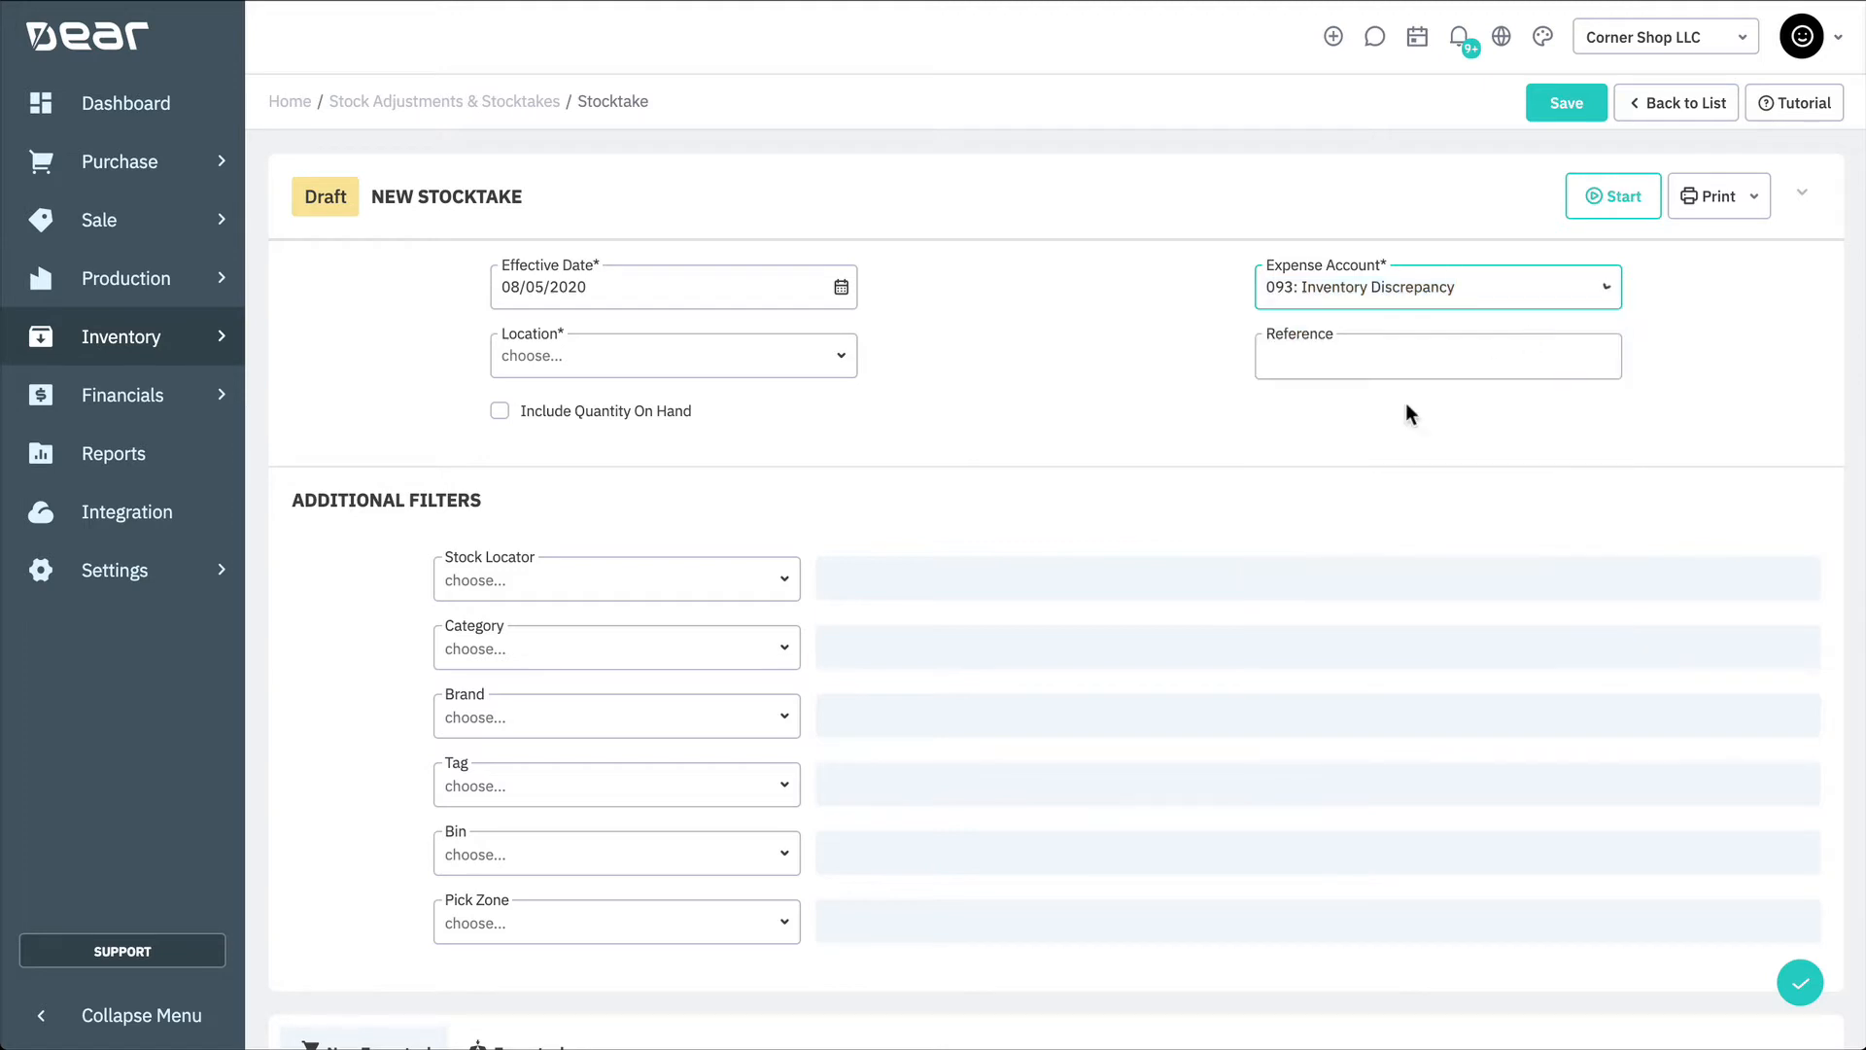
Set the stocktake location to Main Warehouse and include the quantity on hand
left_click(841, 366)
scroll(782, 437, "down", 4)
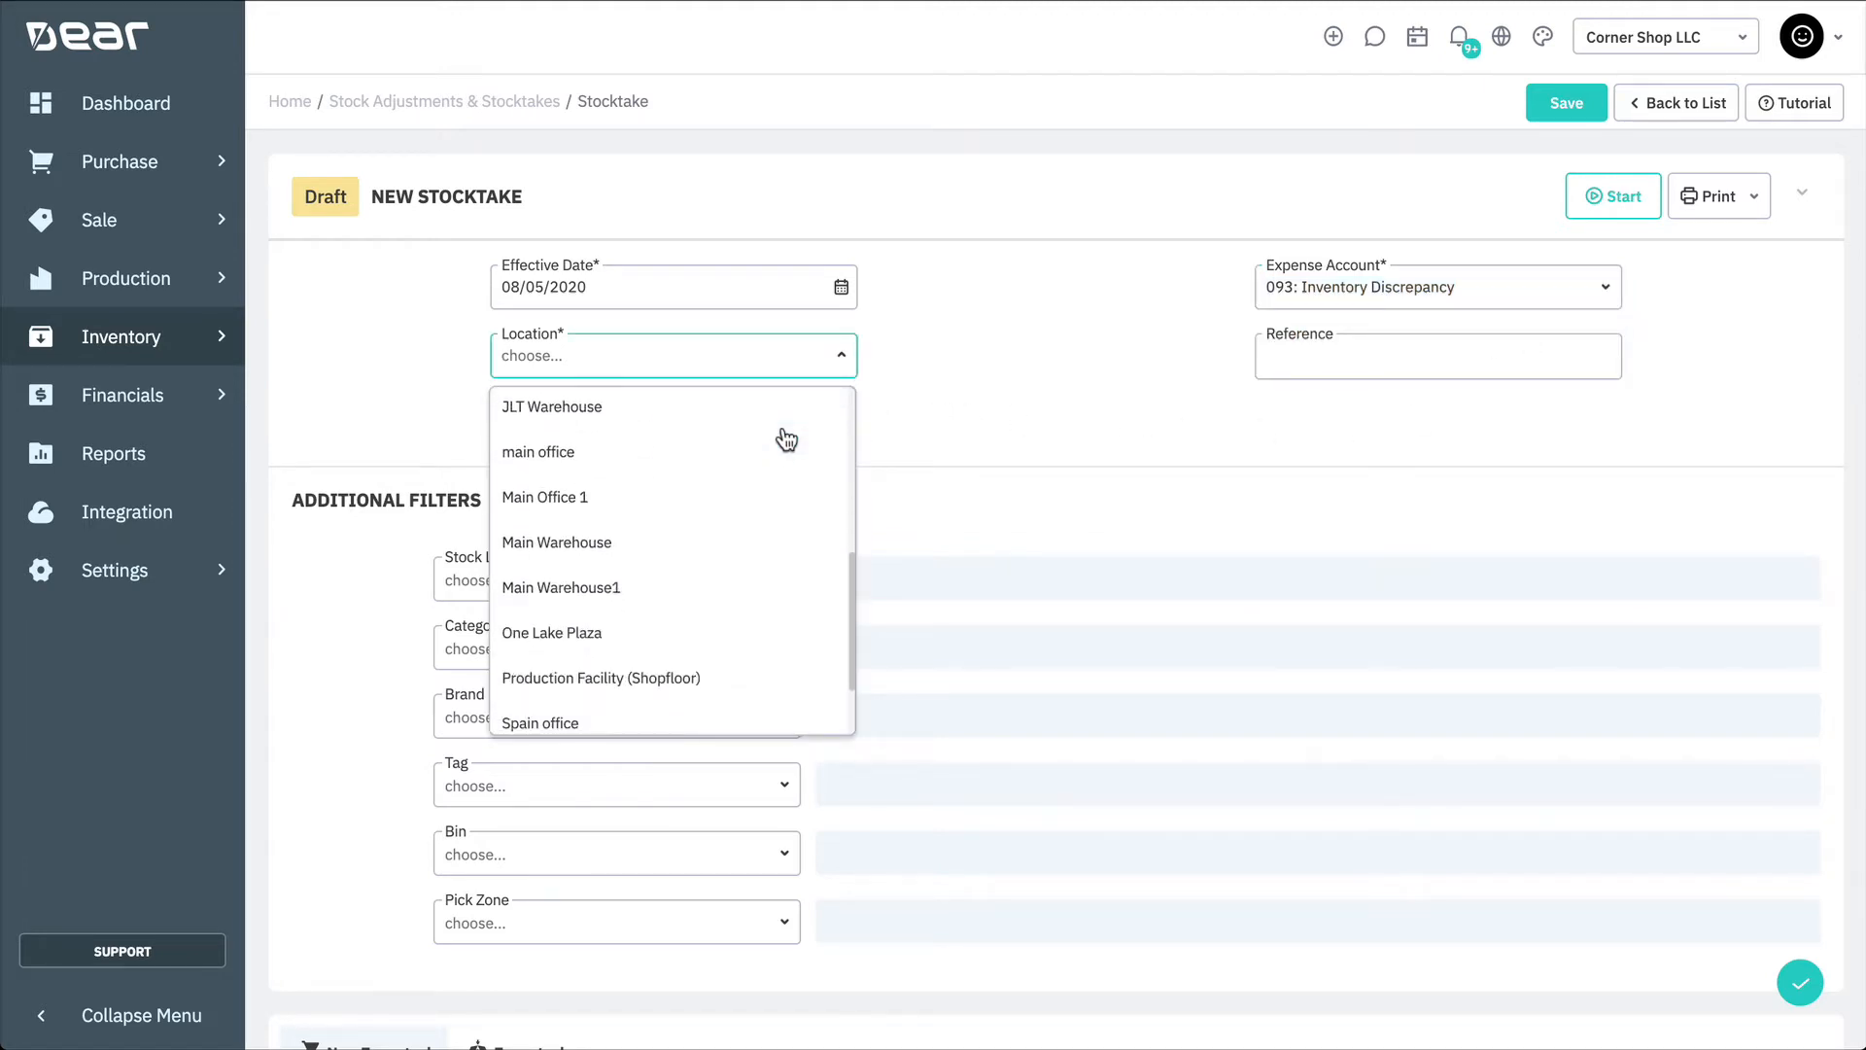
left_click(707, 541)
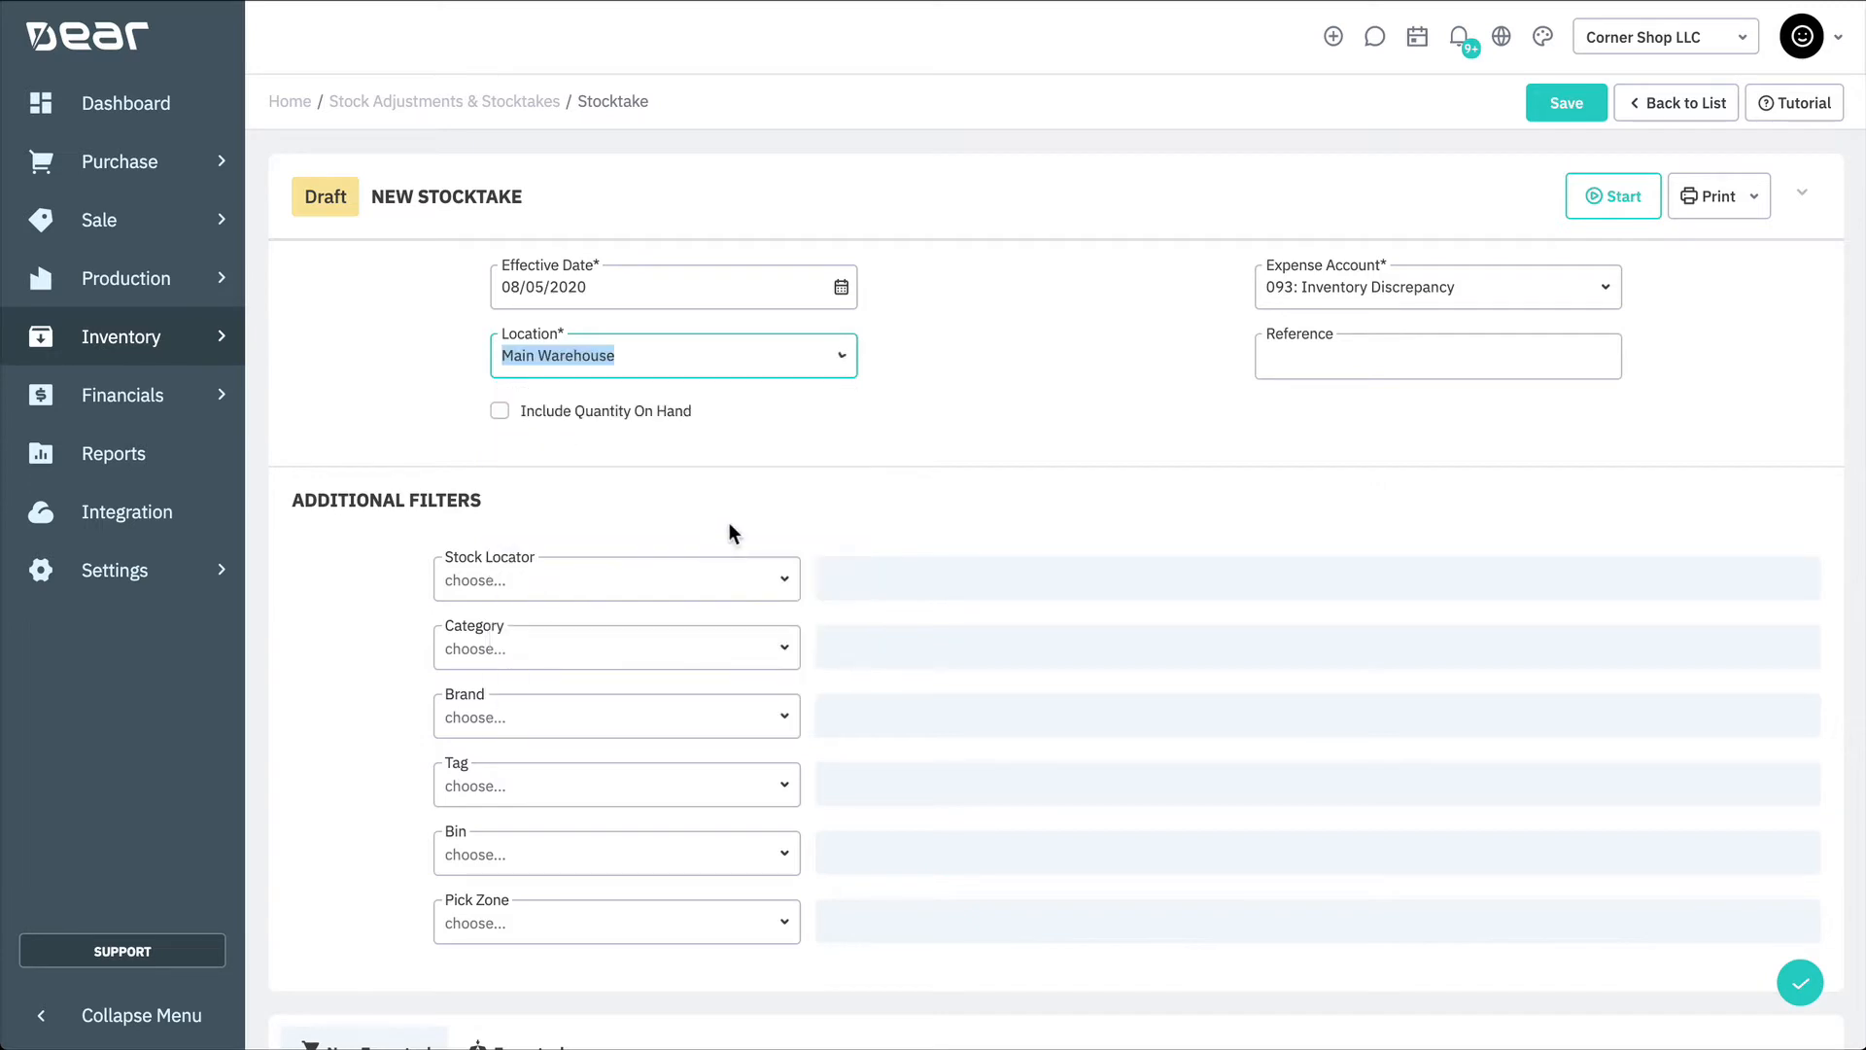
left_click(1044, 341)
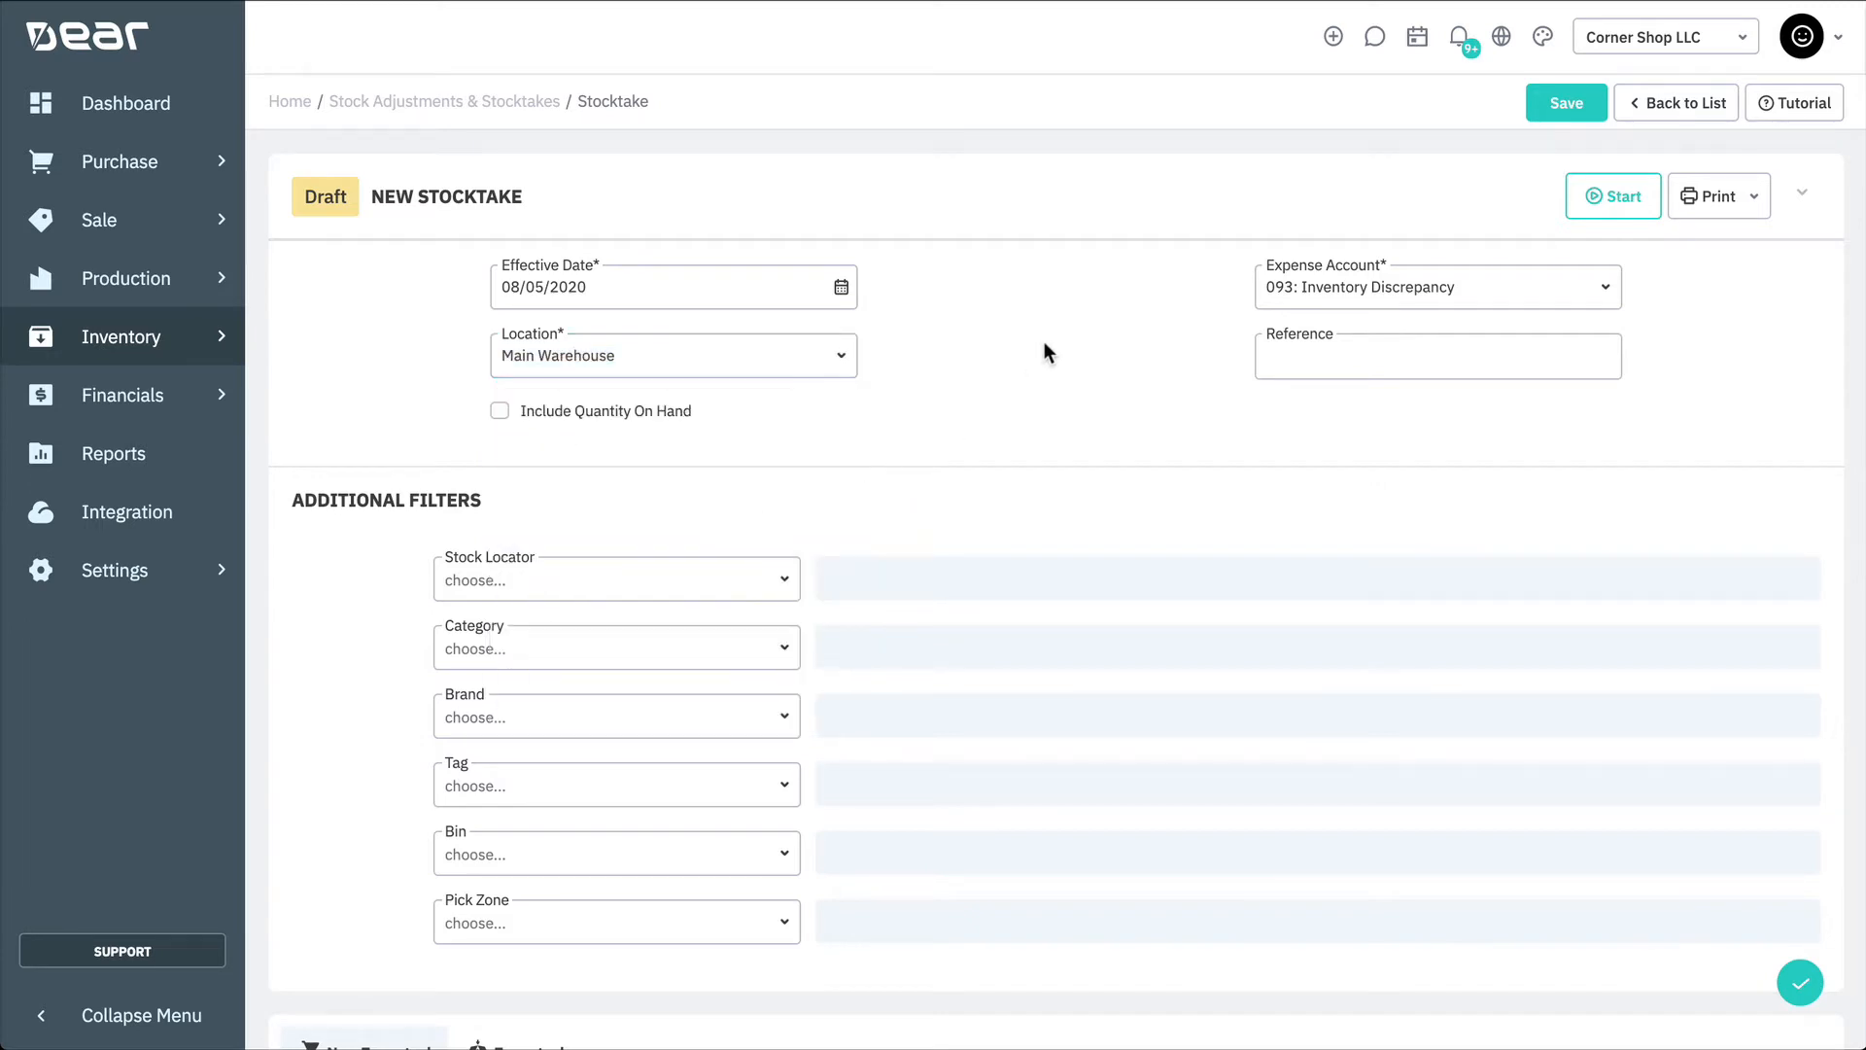
left_click(499, 412)
Add Apparel as a category filter for the stocktake and remove it again
left_click(781, 650)
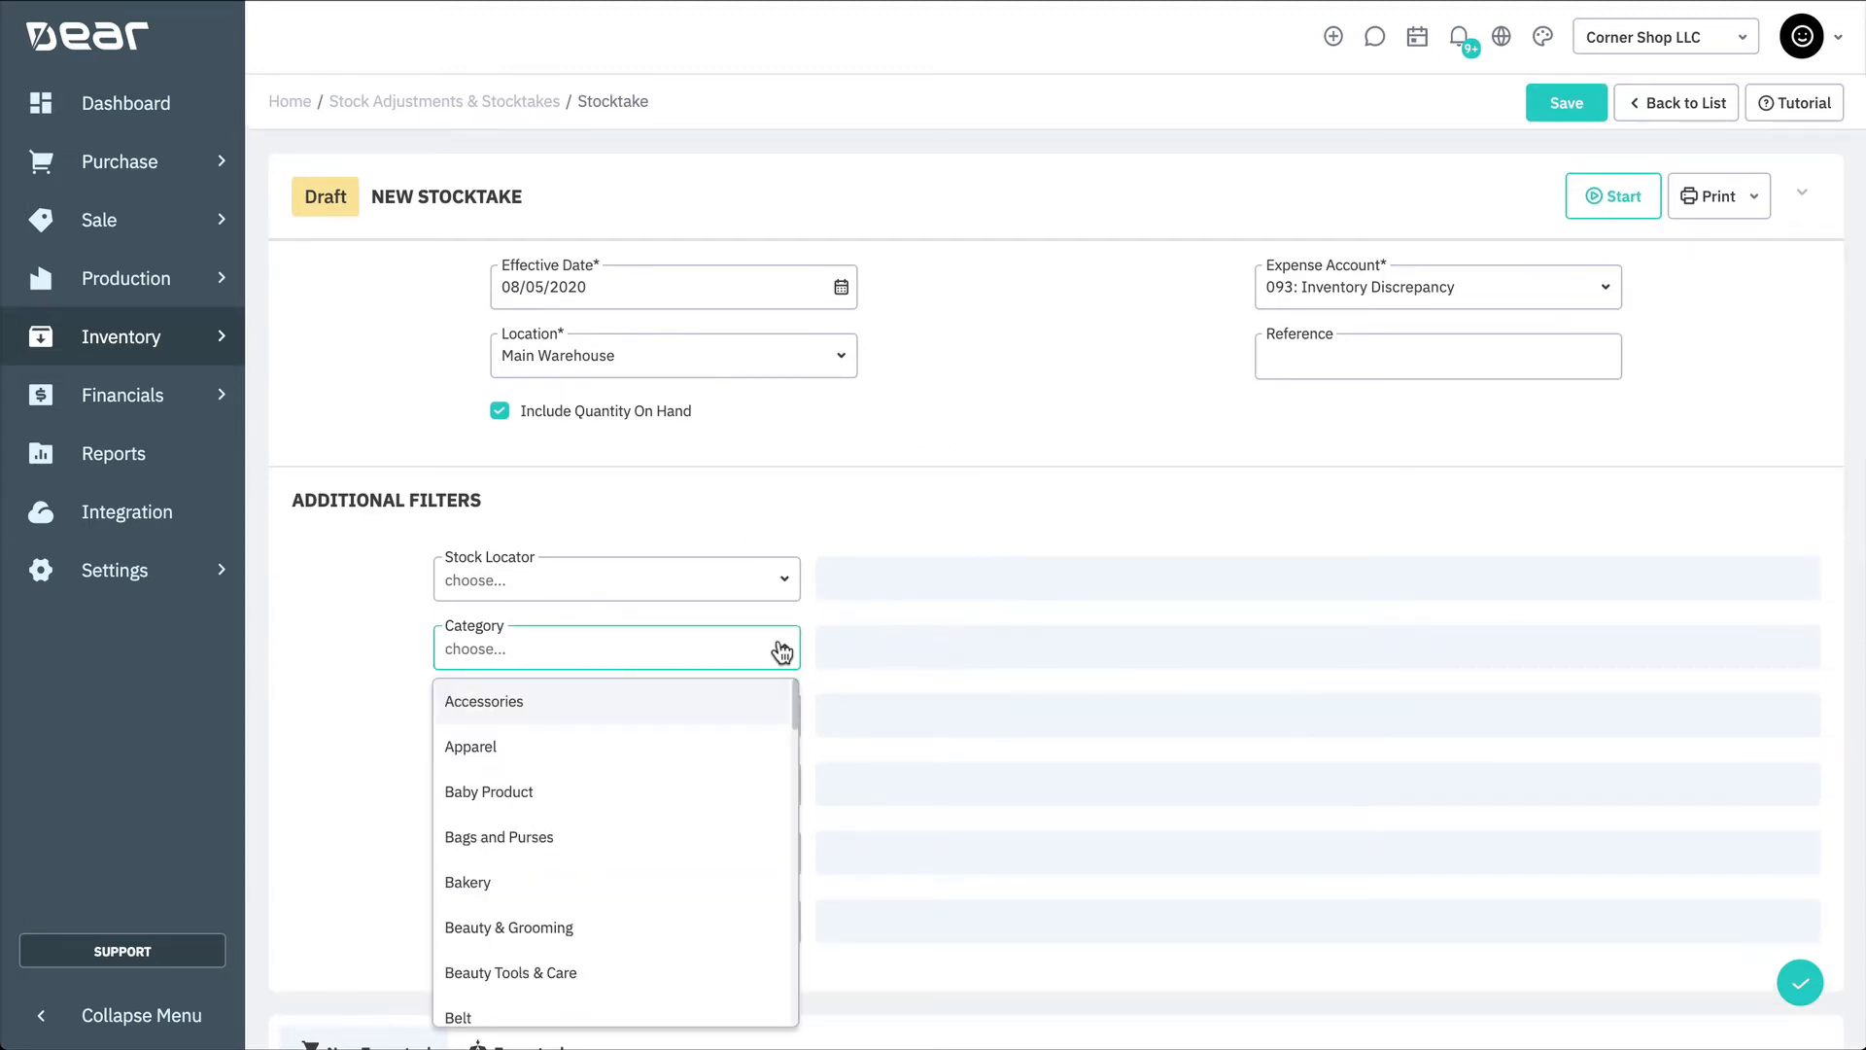
left_click(664, 747)
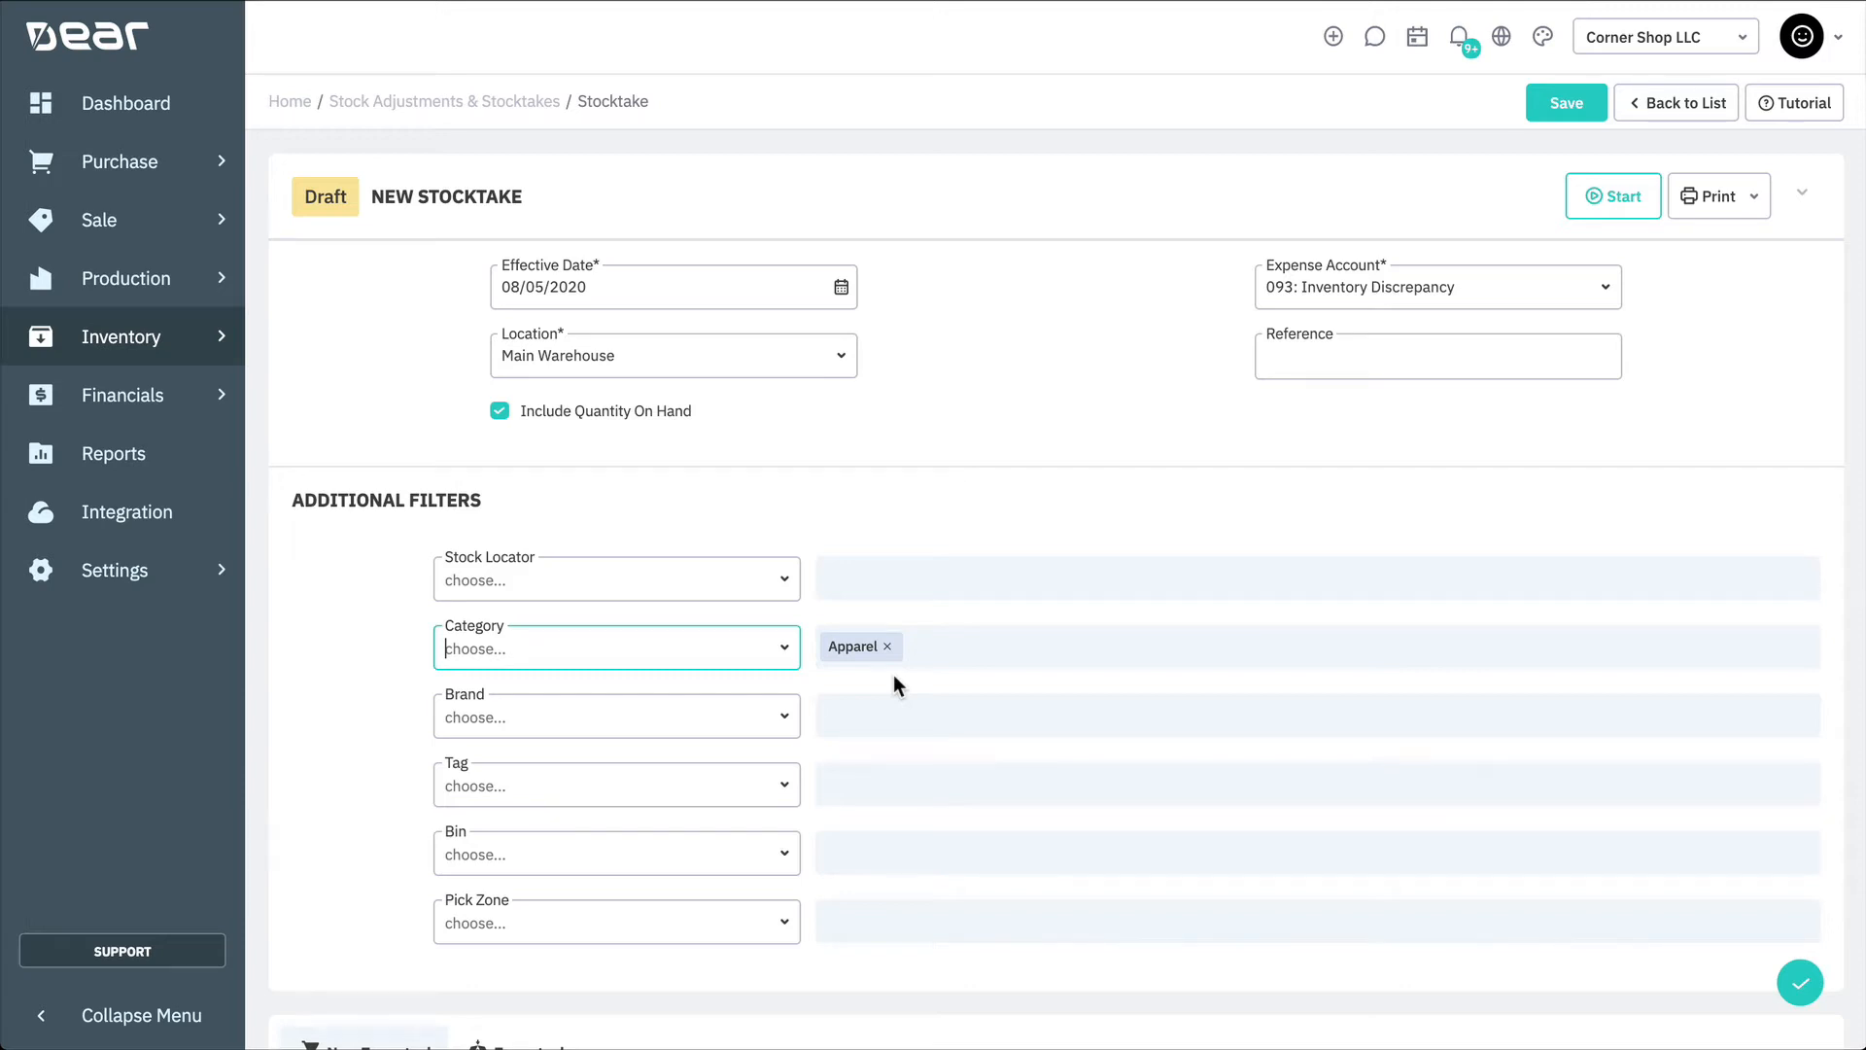
left_click(887, 647)
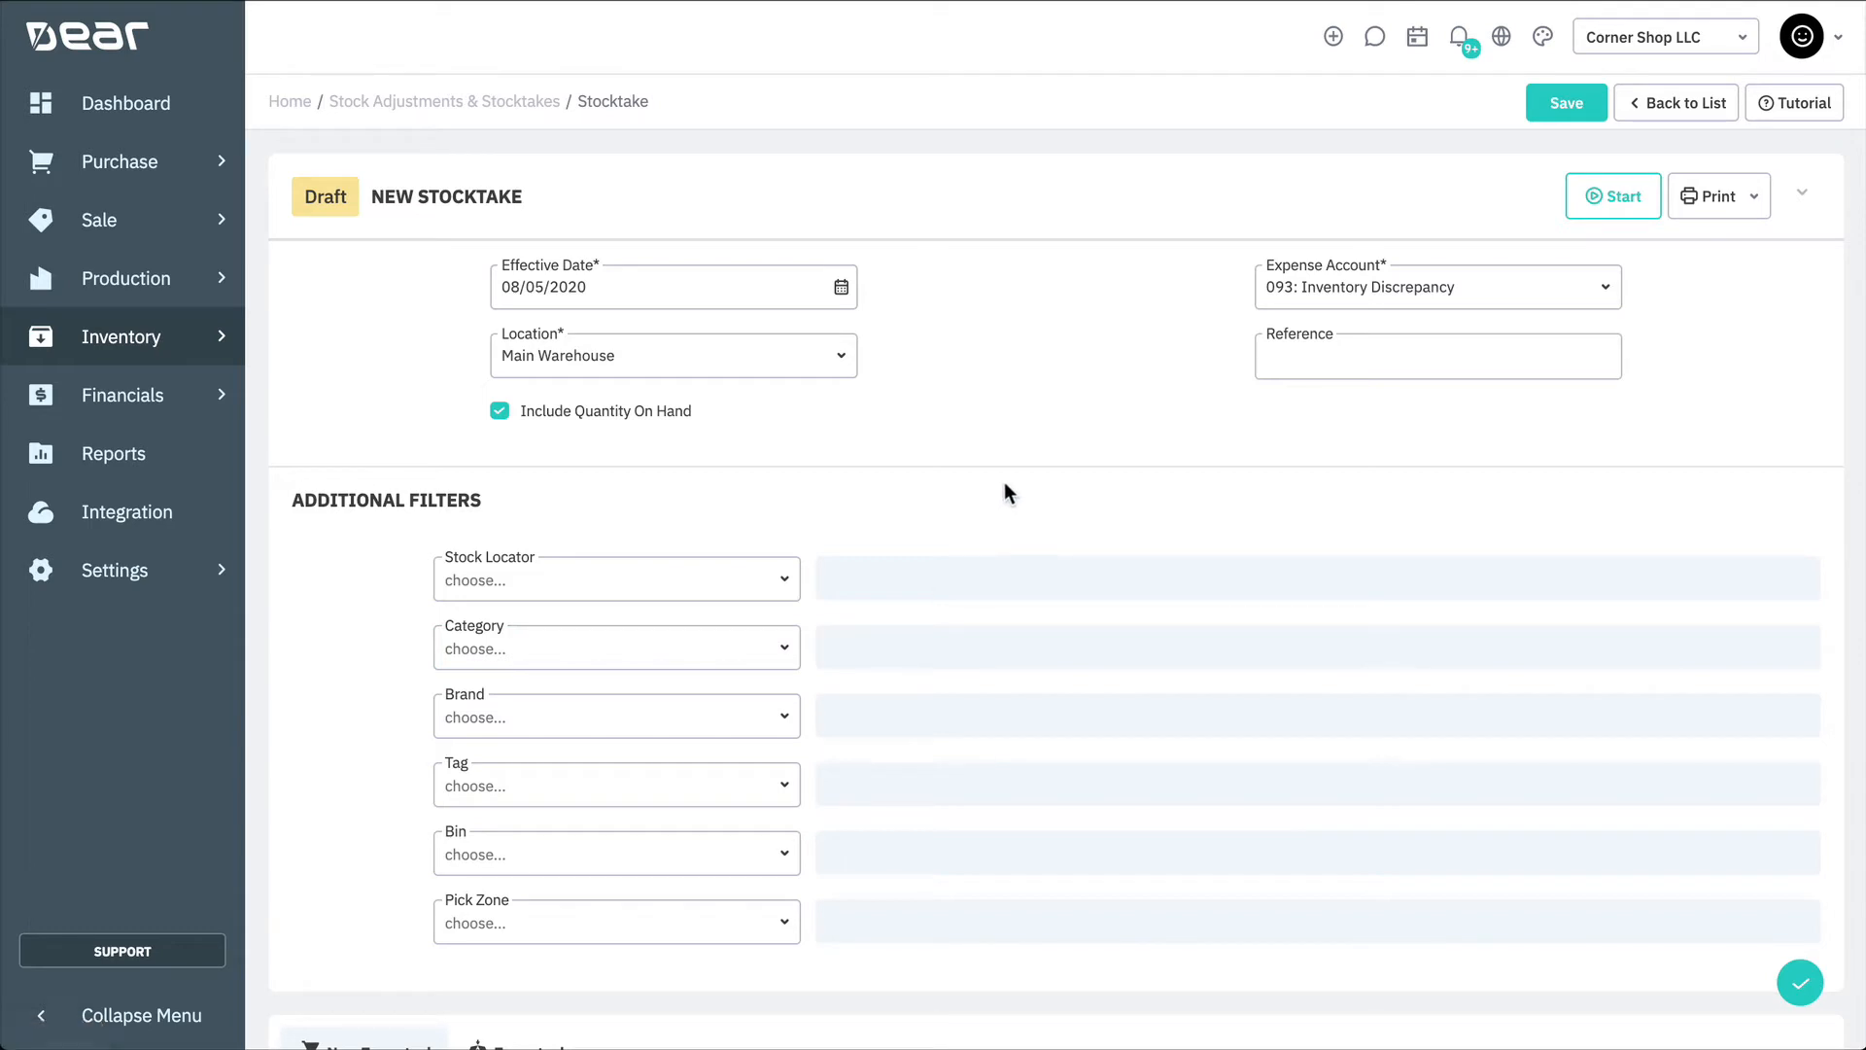
Start the stocktake and review the list of non-zero stock on hand products
left_click(1601, 202)
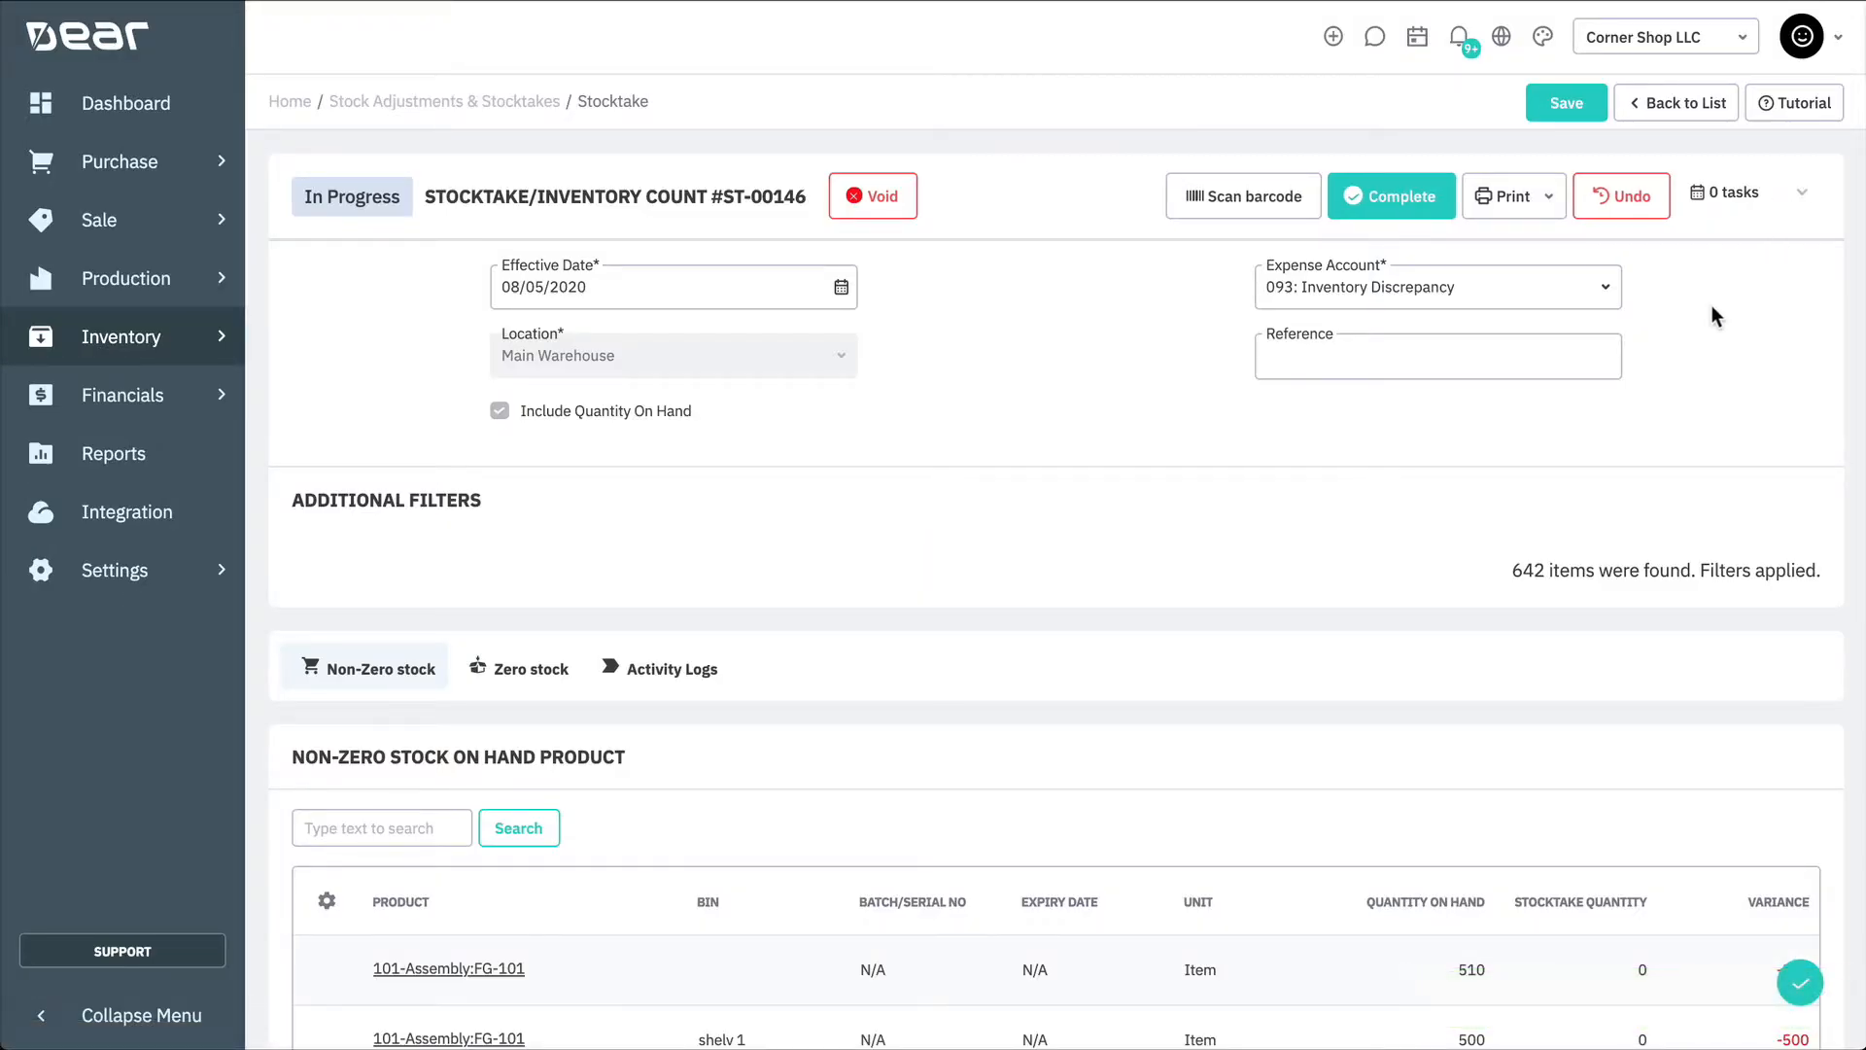
scroll(1712, 306, "down", 3)
scroll(1711, 306, "down", 3)
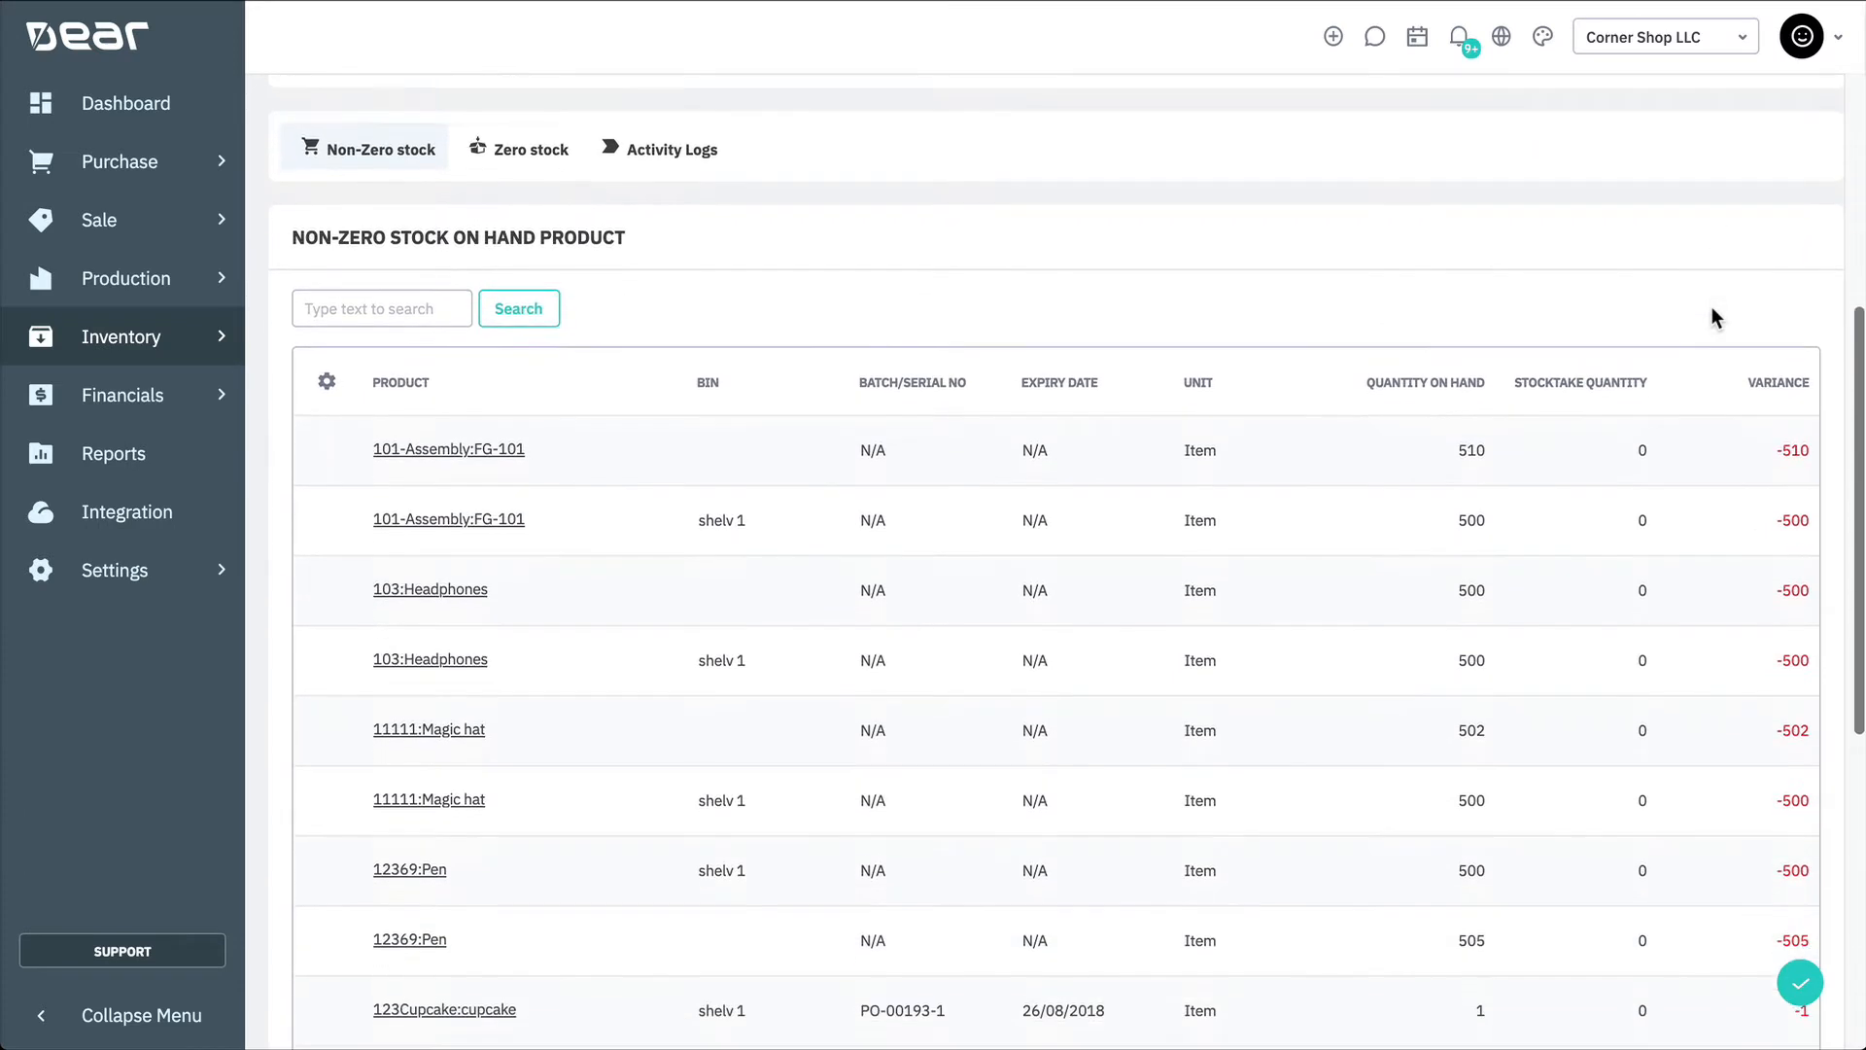
scroll(1711, 317, "down", 1)
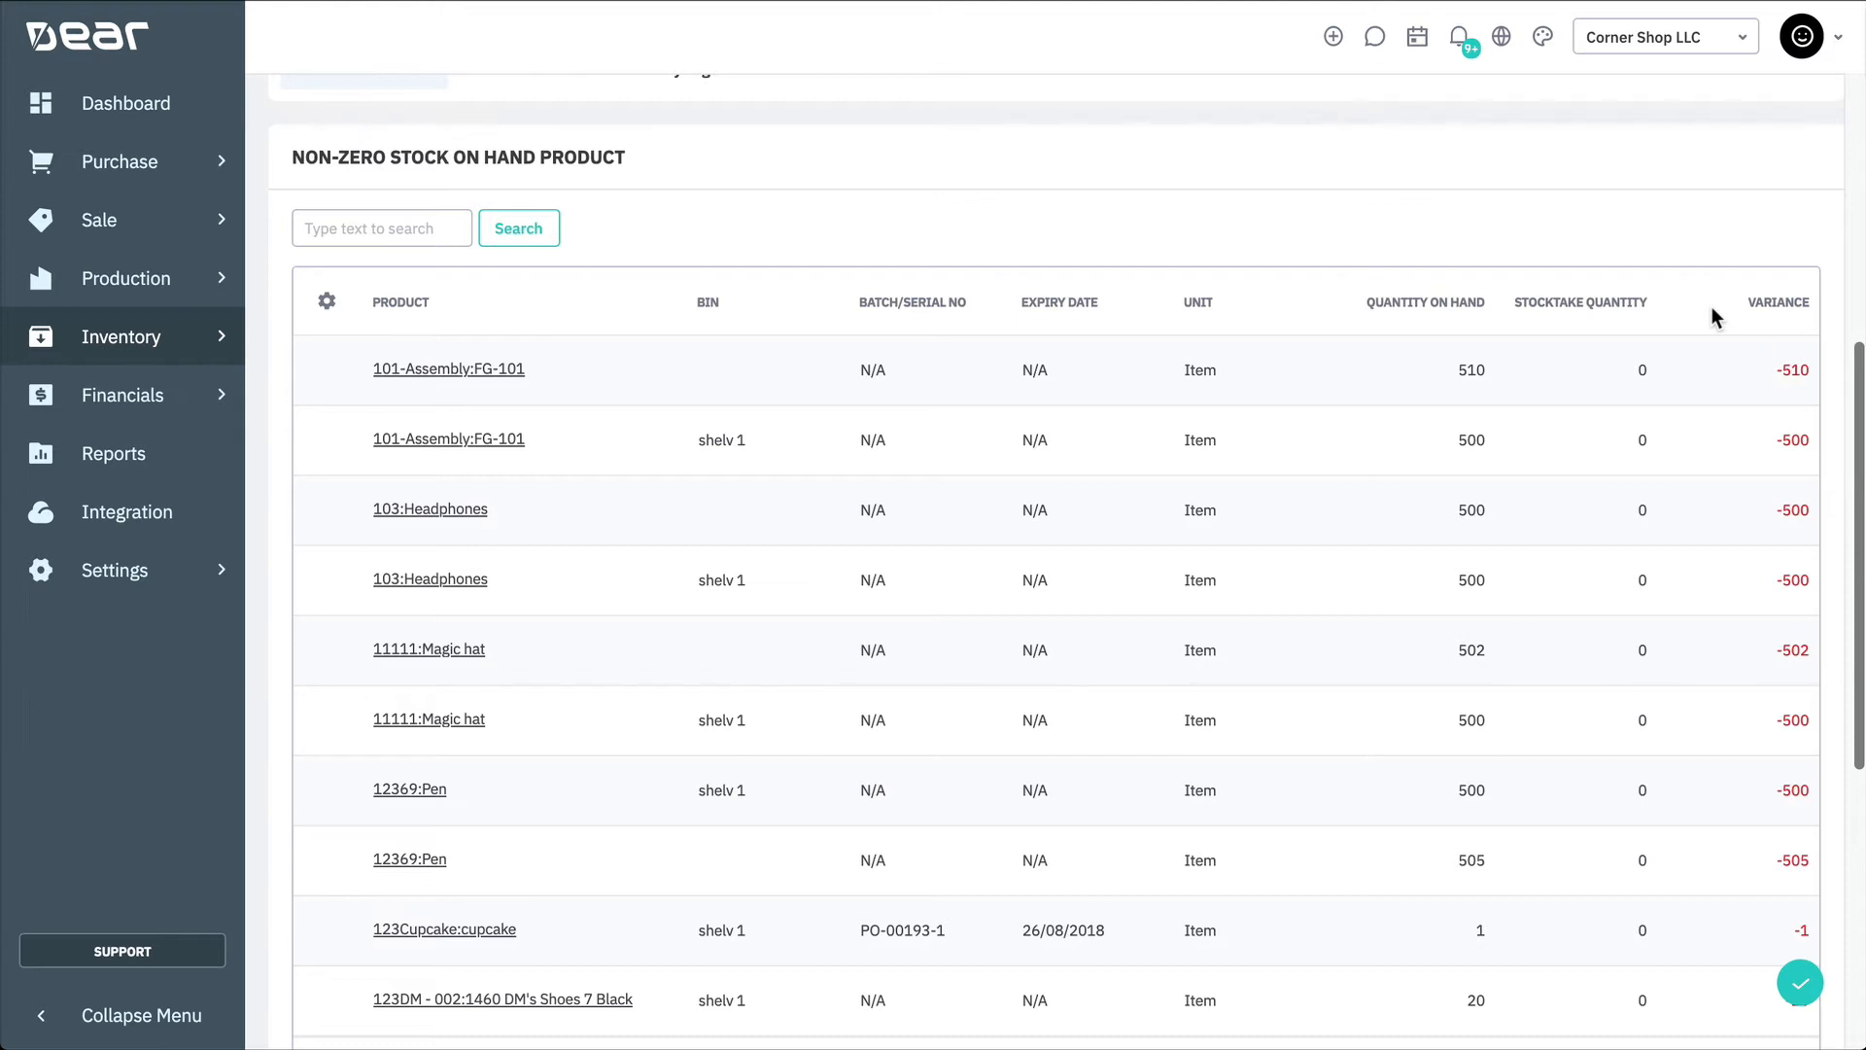
scroll(1640, 375, "up", 1)
Set the stocktake quantity of 101-Assembly:FG-101 to 500 in the row without a bin and to 510 for bin shelv 1
left_click(1641, 375)
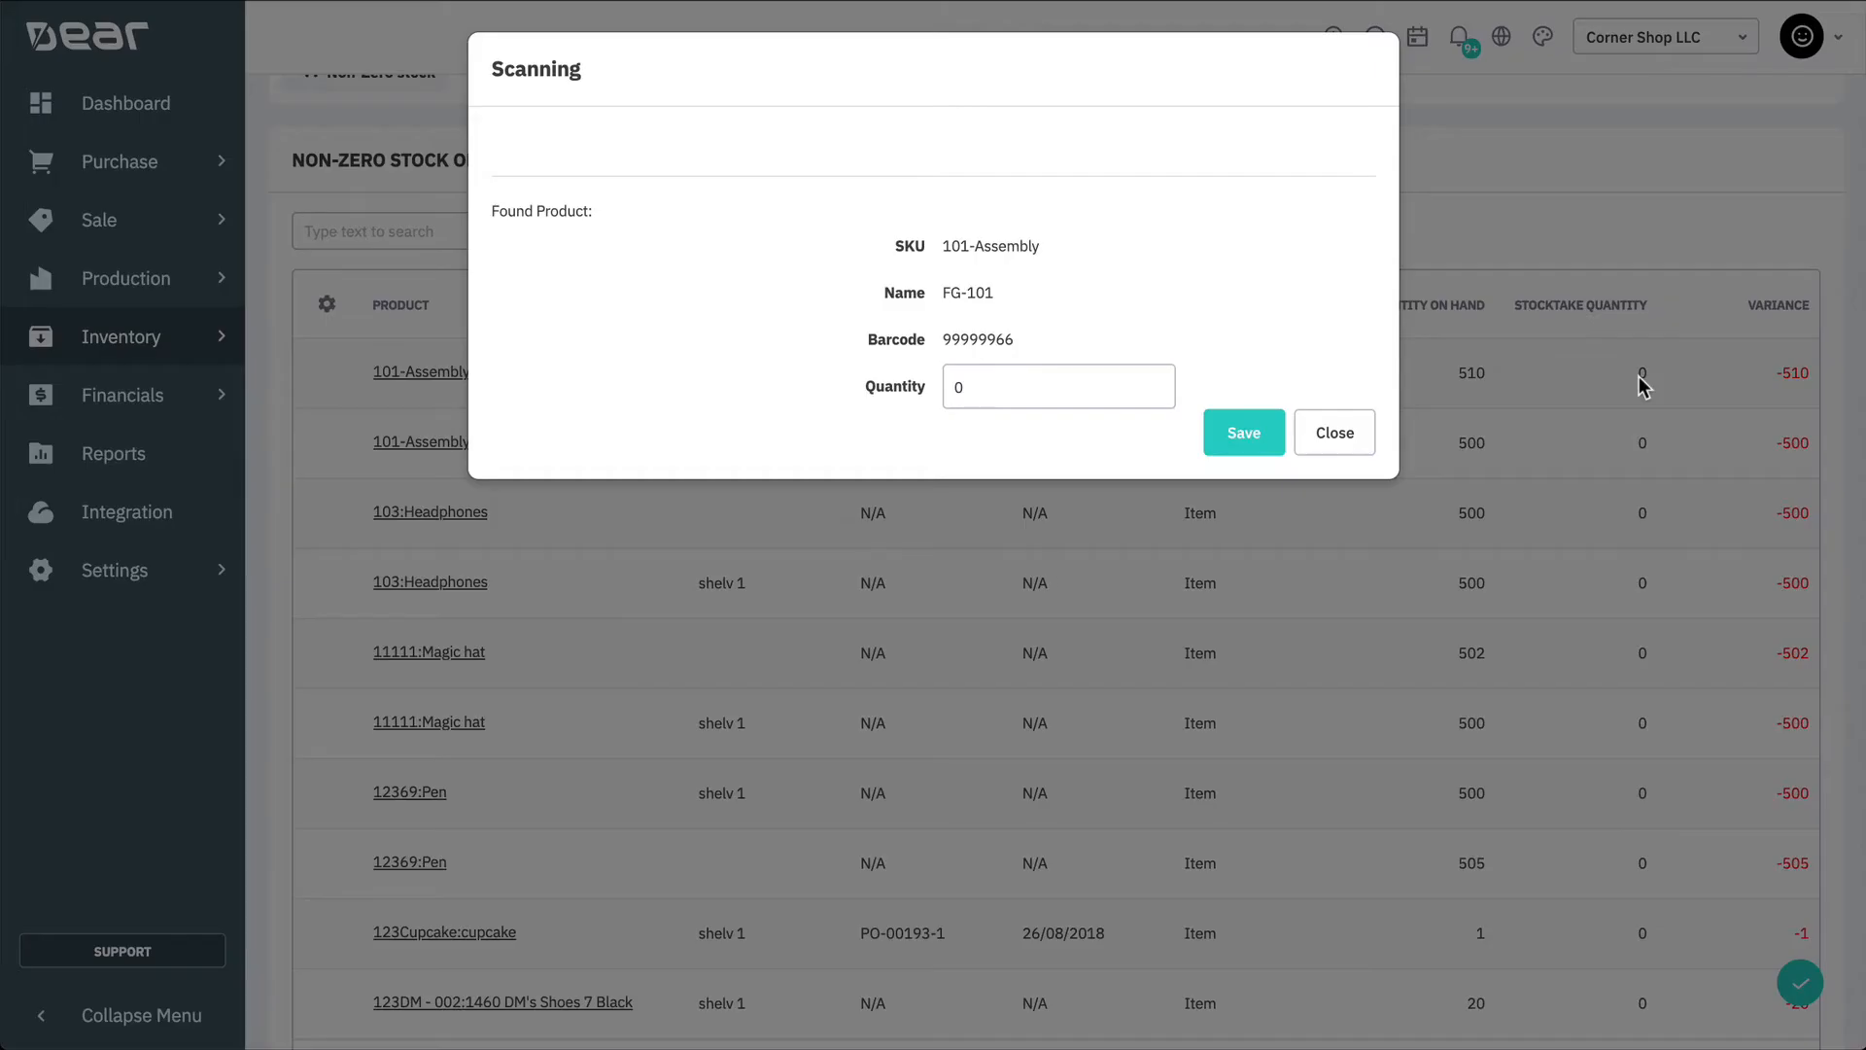
type("500")
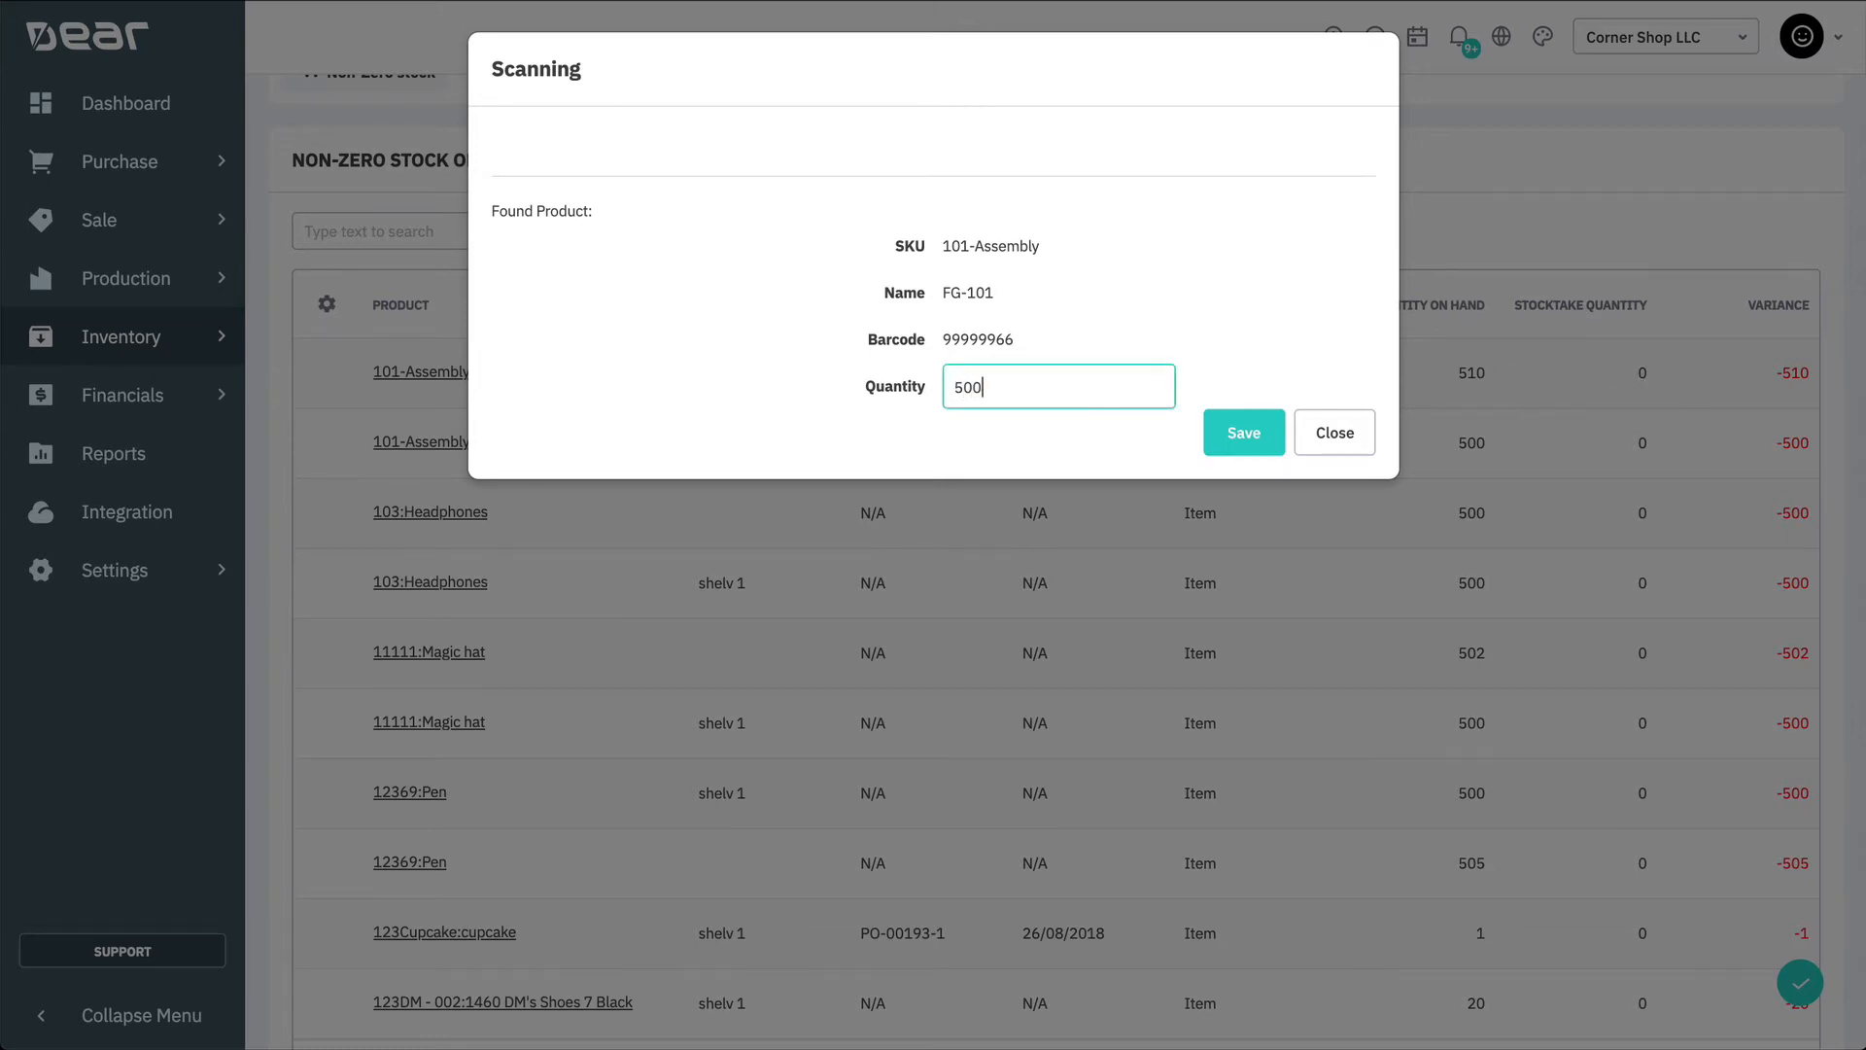
left_click(1244, 433)
left_click(1640, 445)
left_click(1134, 392)
type("510")
key("Return")
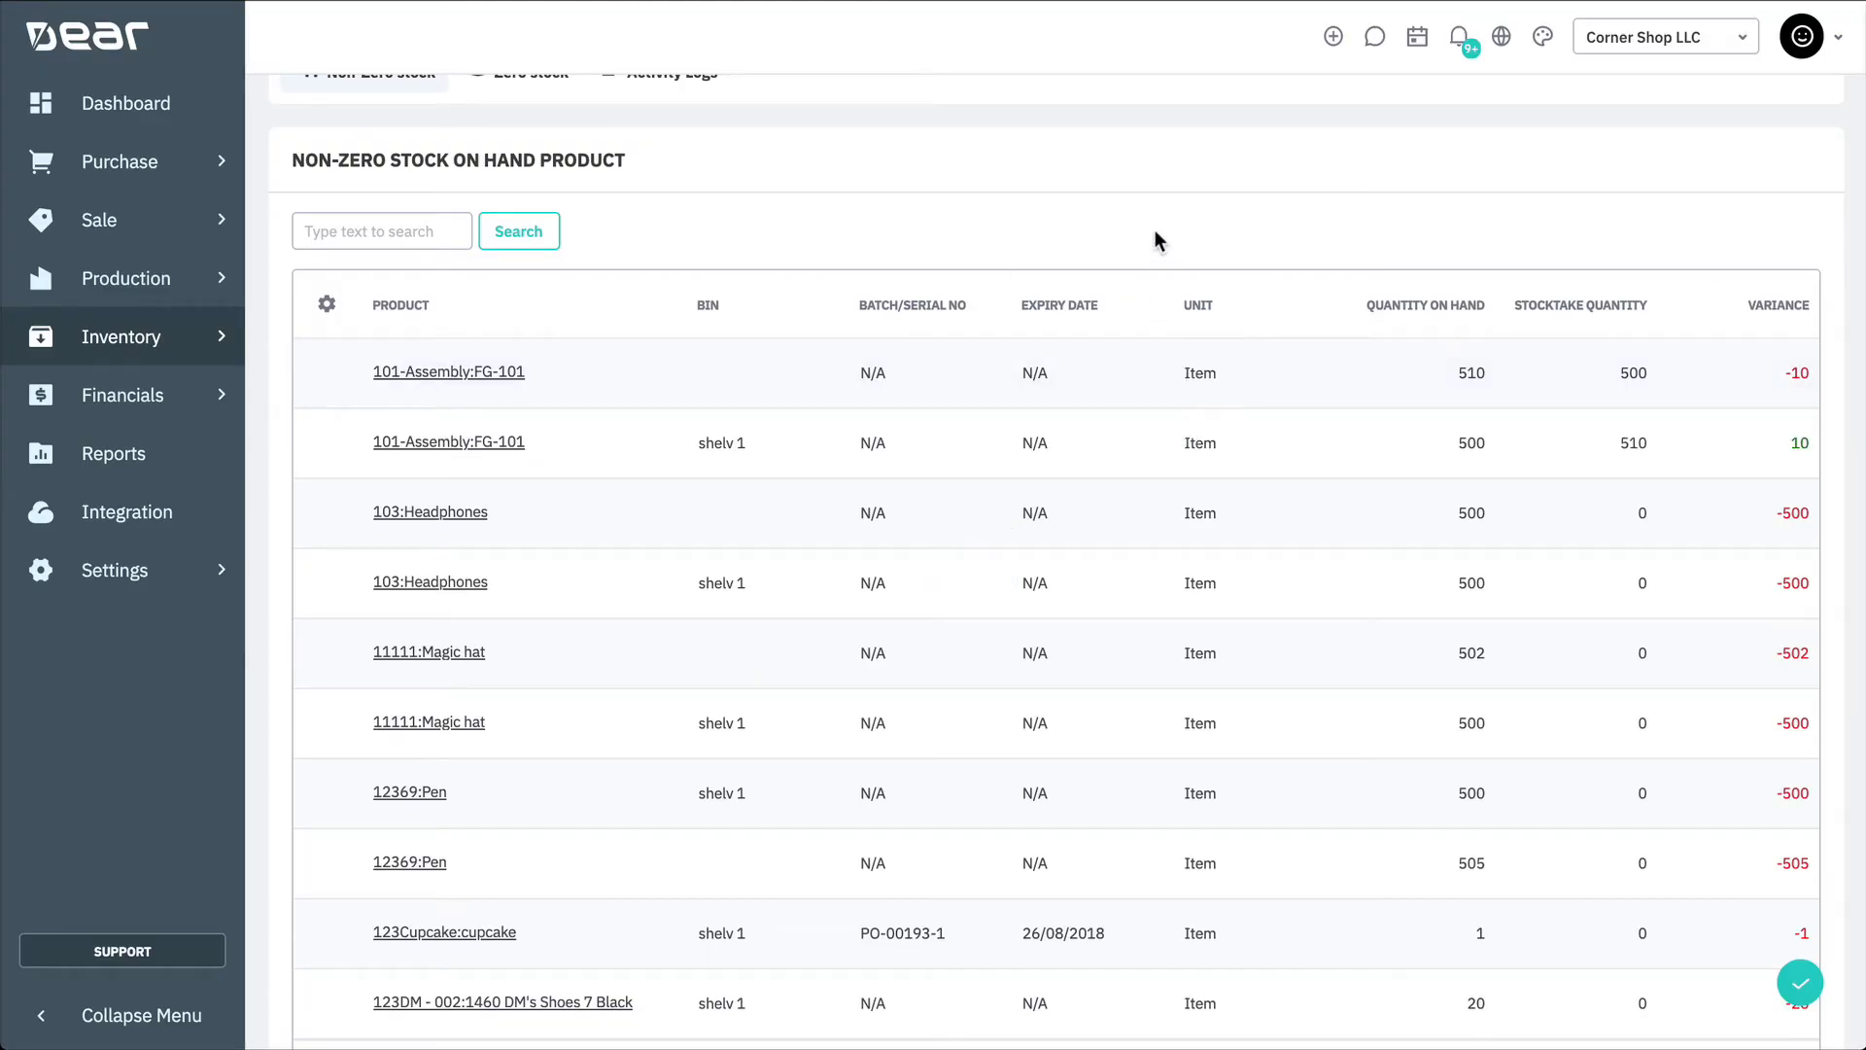
Export the non-zero stock list and look through the StocktakeImport file in Excel
scroll(1154, 240, "up", 6)
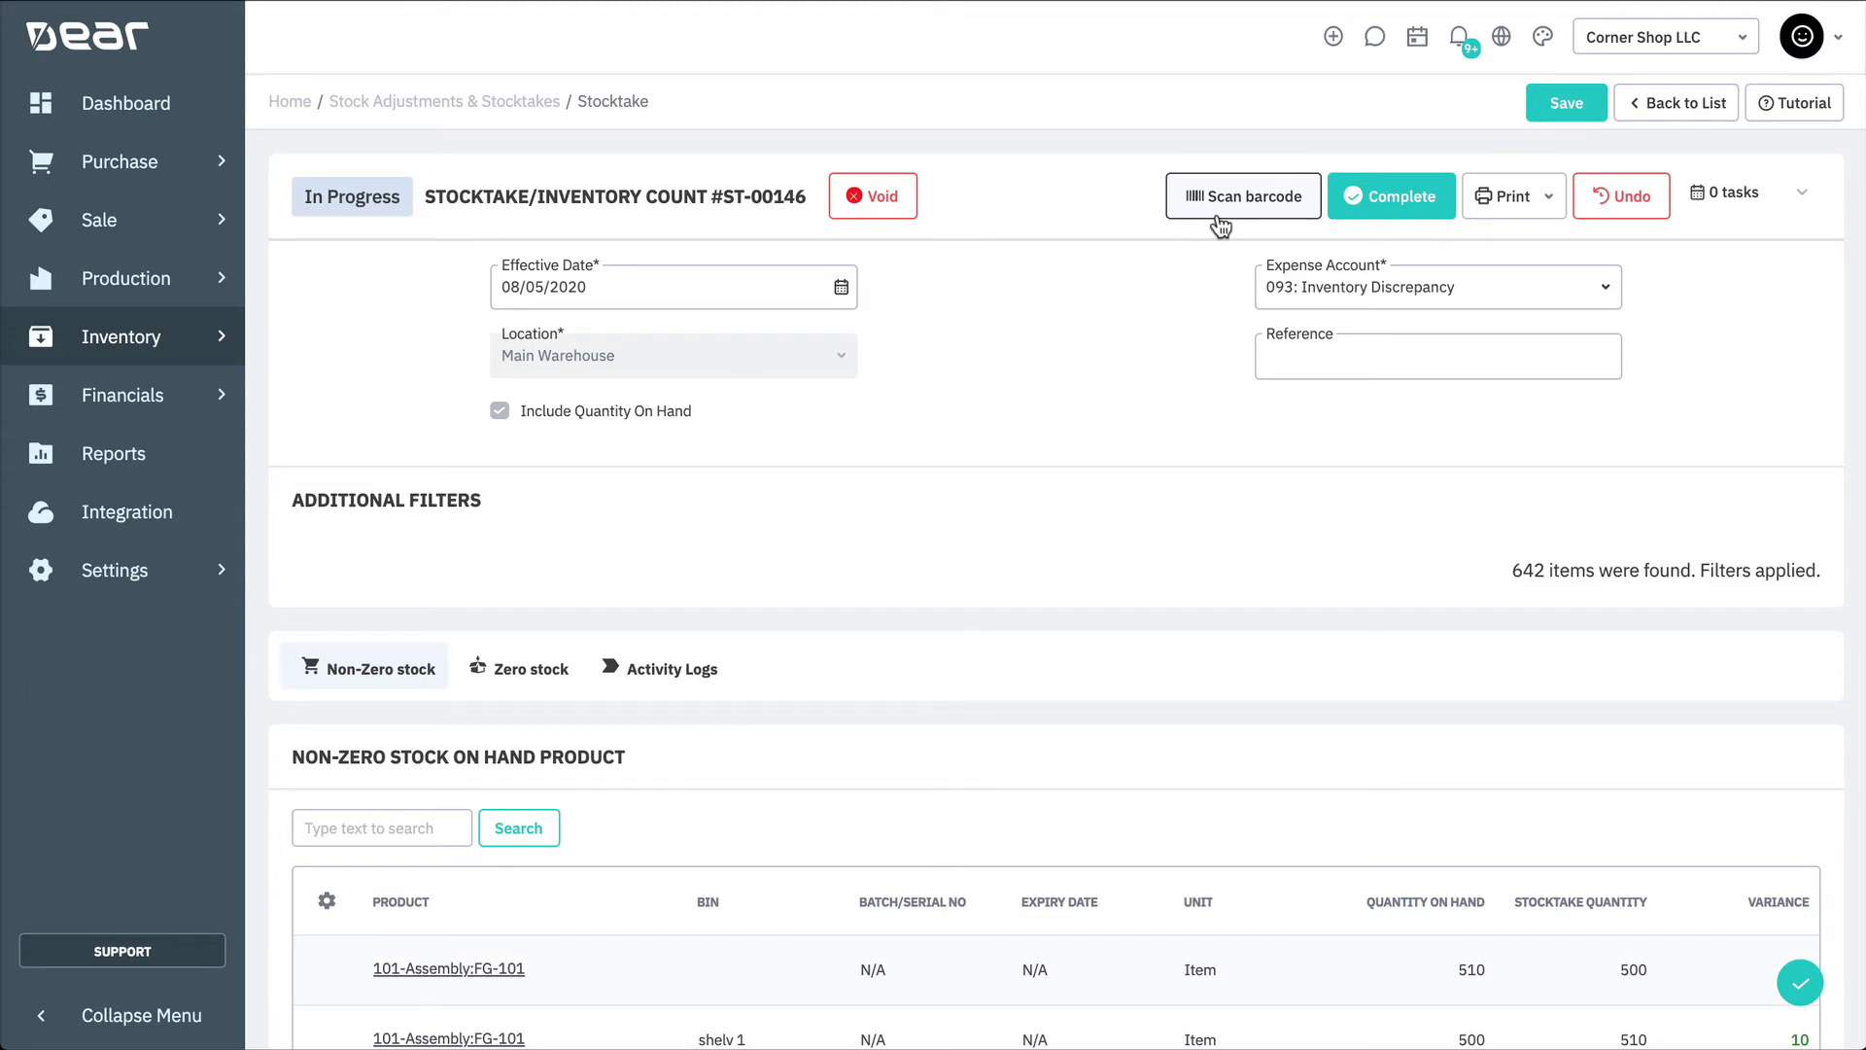
scroll(1194, 747, "down", 10)
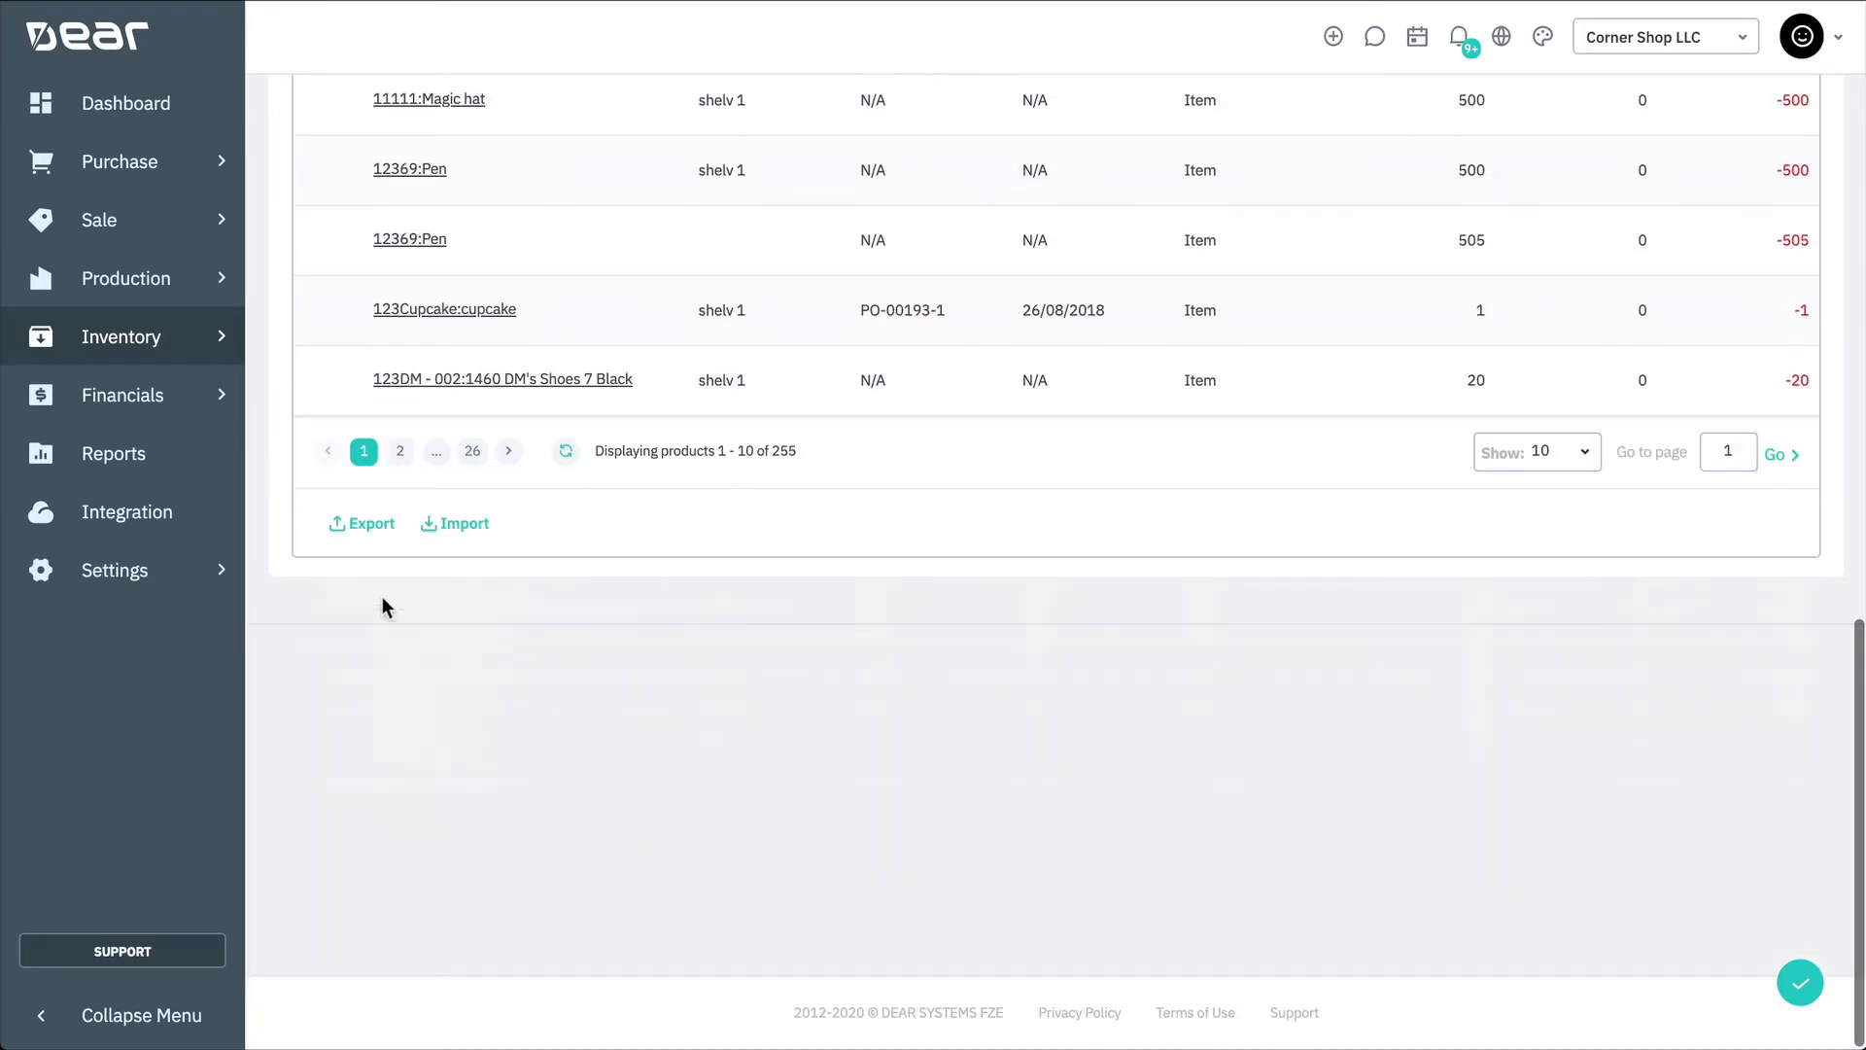
left_click(372, 536)
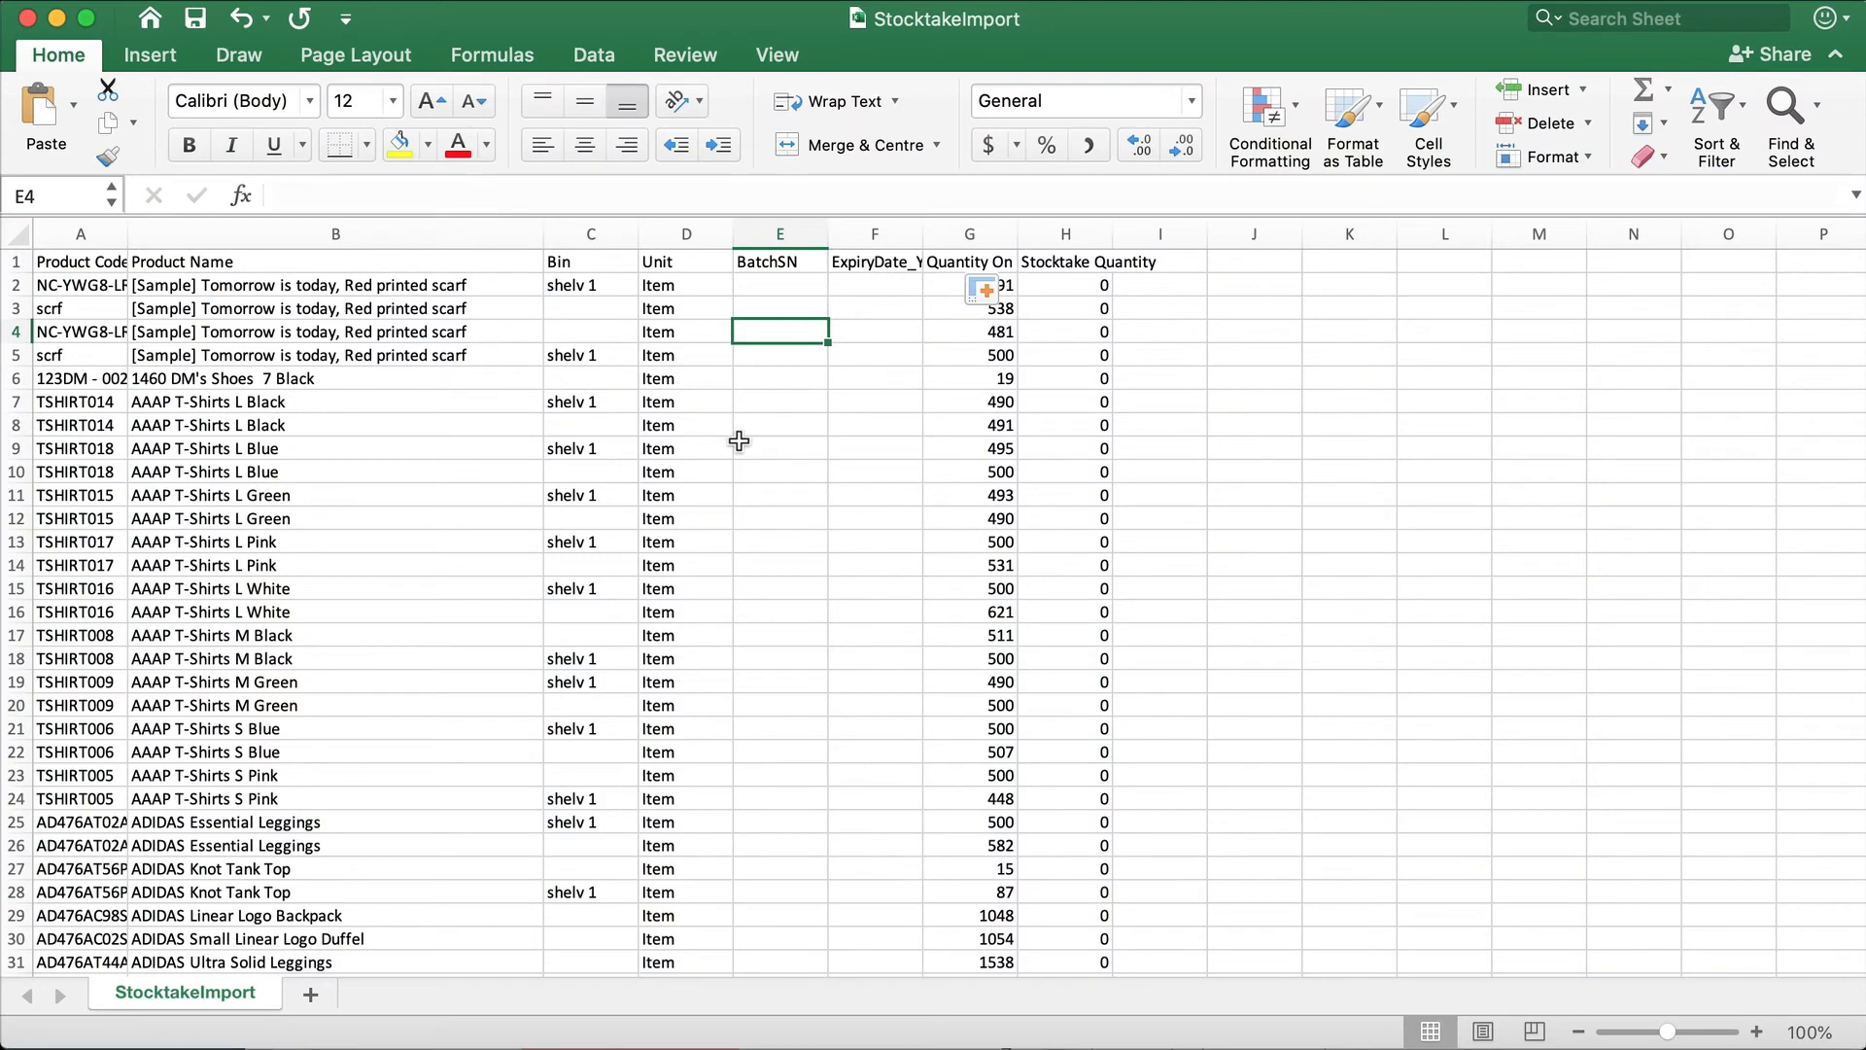
scroll(739, 440, "down", 5)
scroll(738, 443, "up", 5)
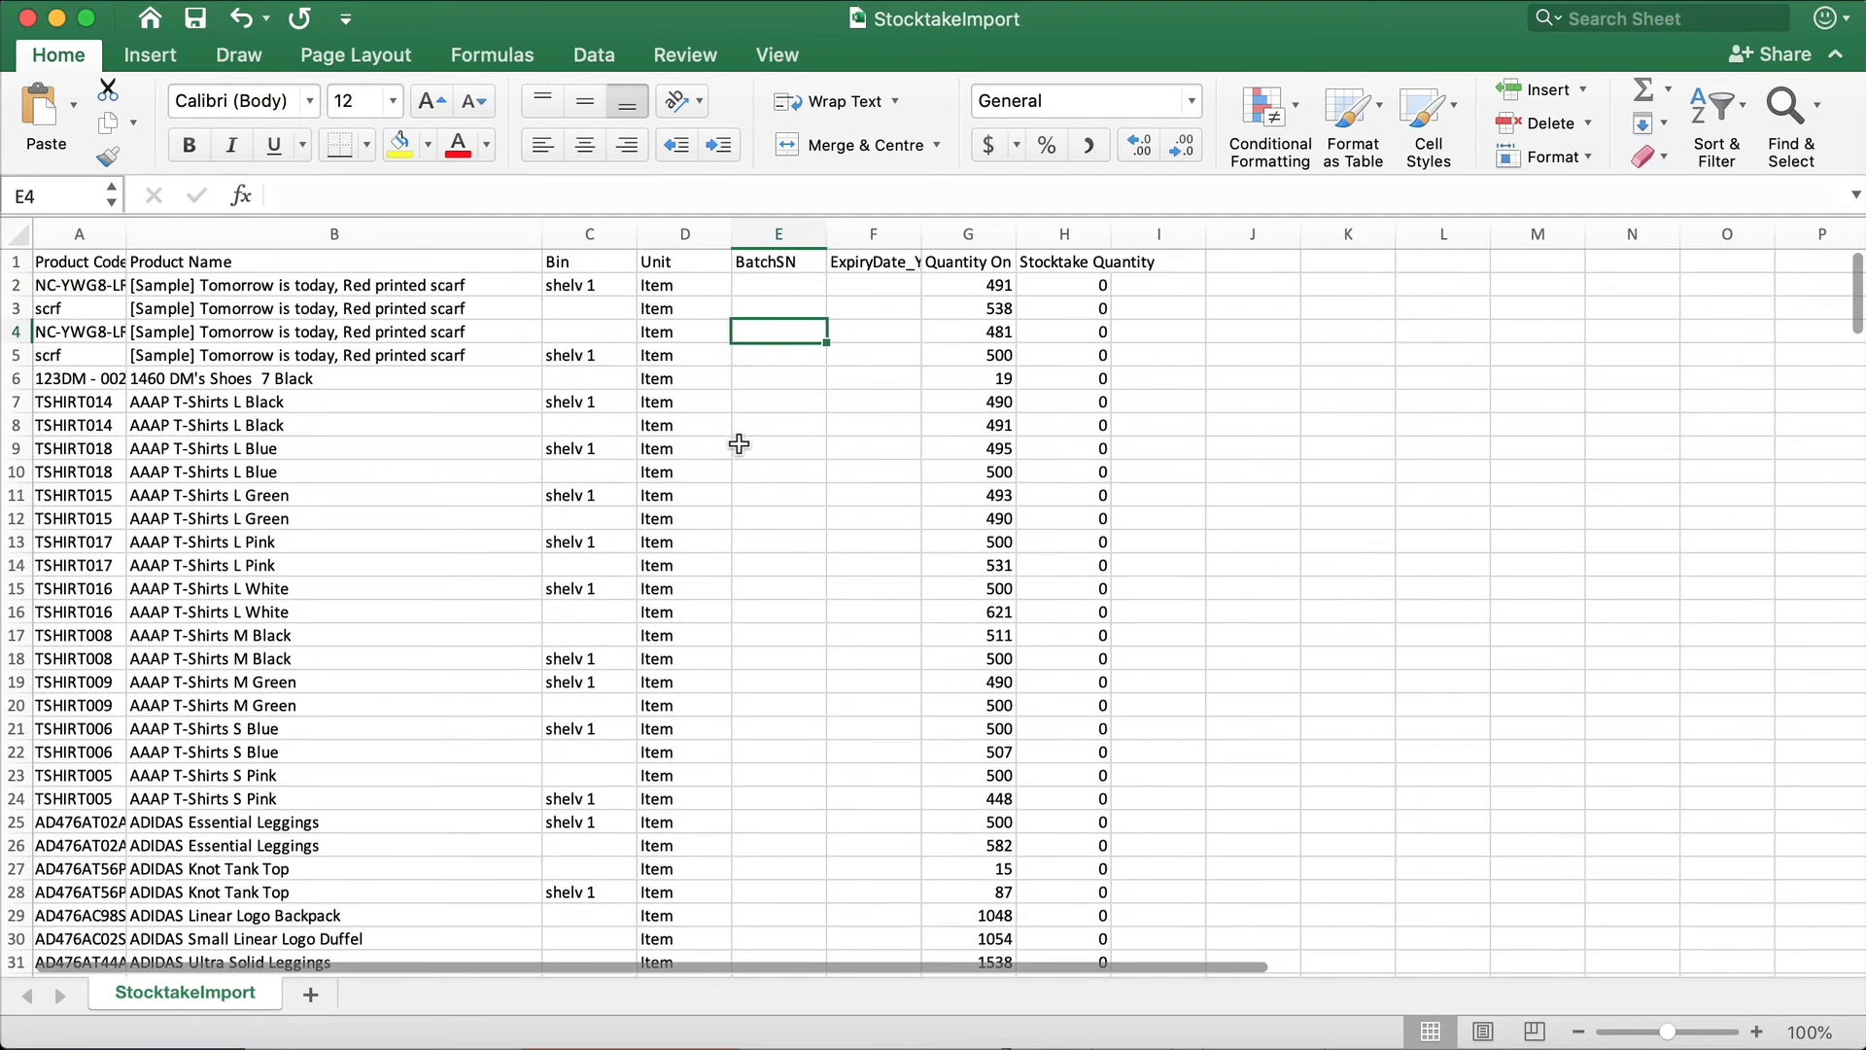
Enter the stocktake quantities 500, 600, 480 and 450 in cells H2 to H5
left_click(1084, 284)
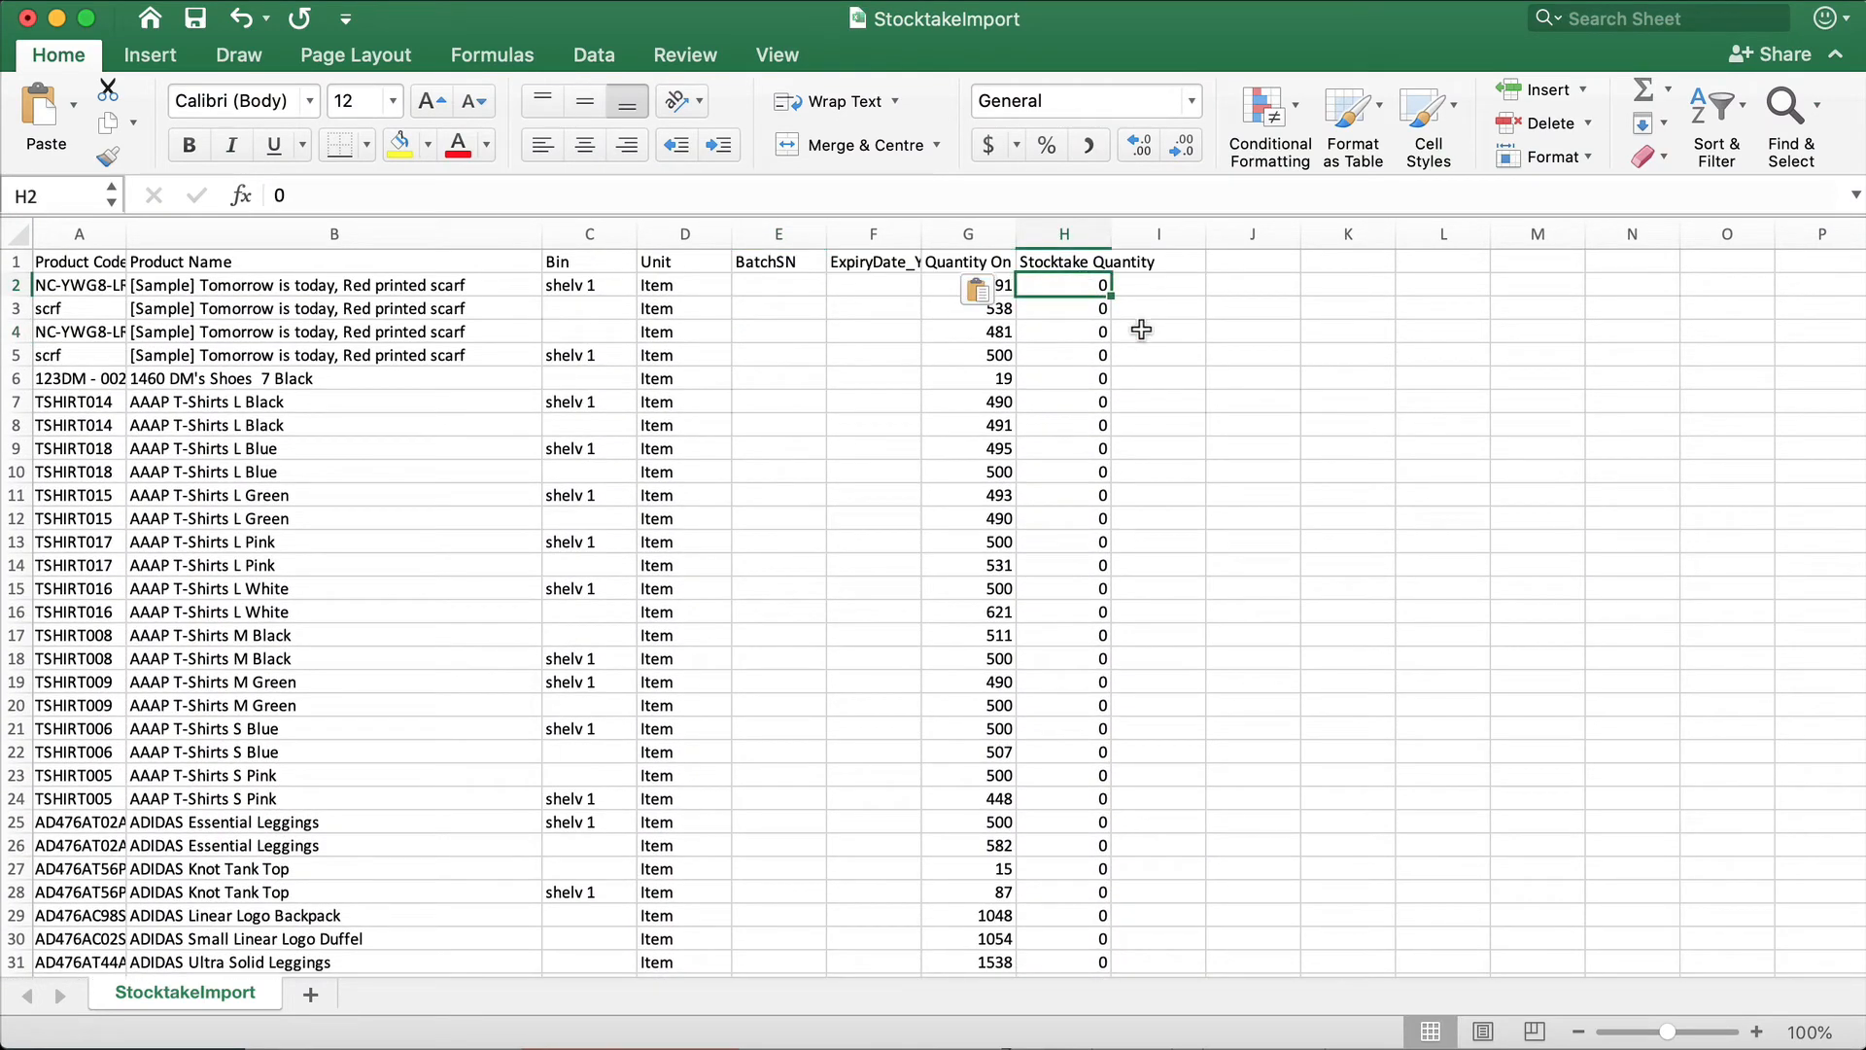
type("500")
key("Return")
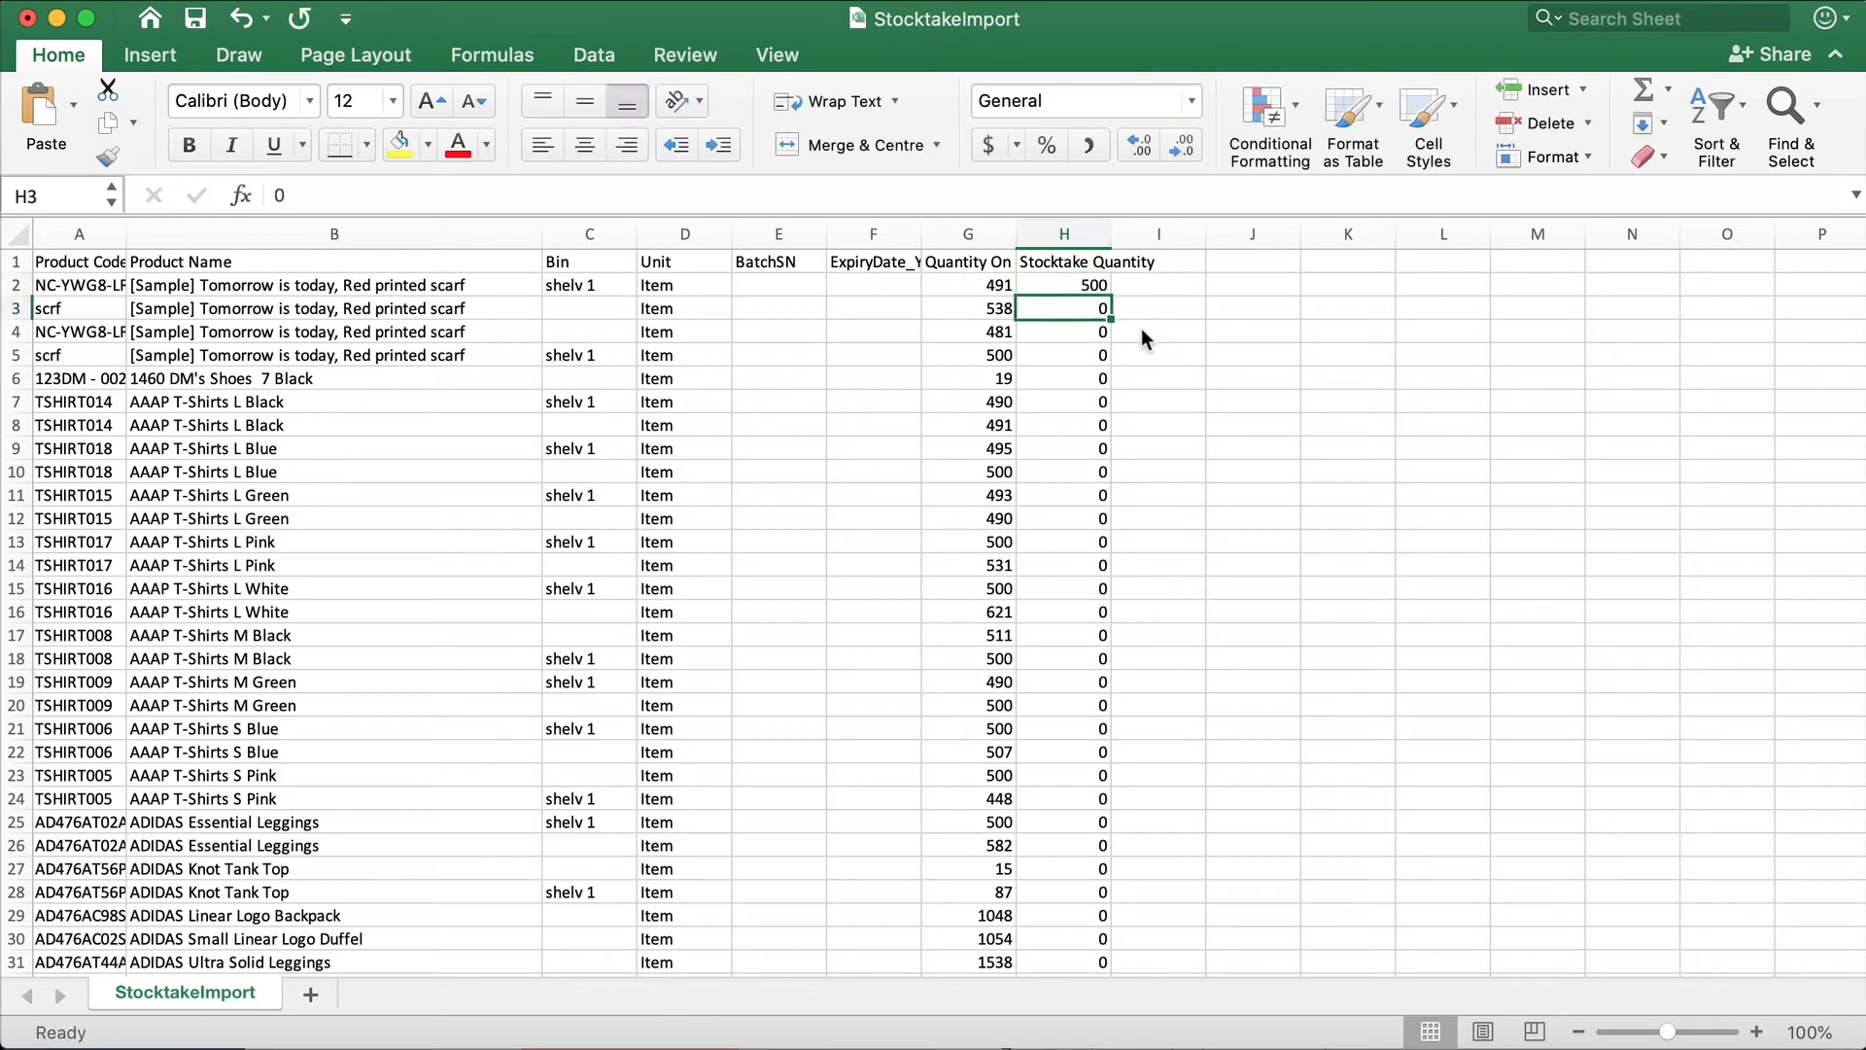
type("600")
key("Return")
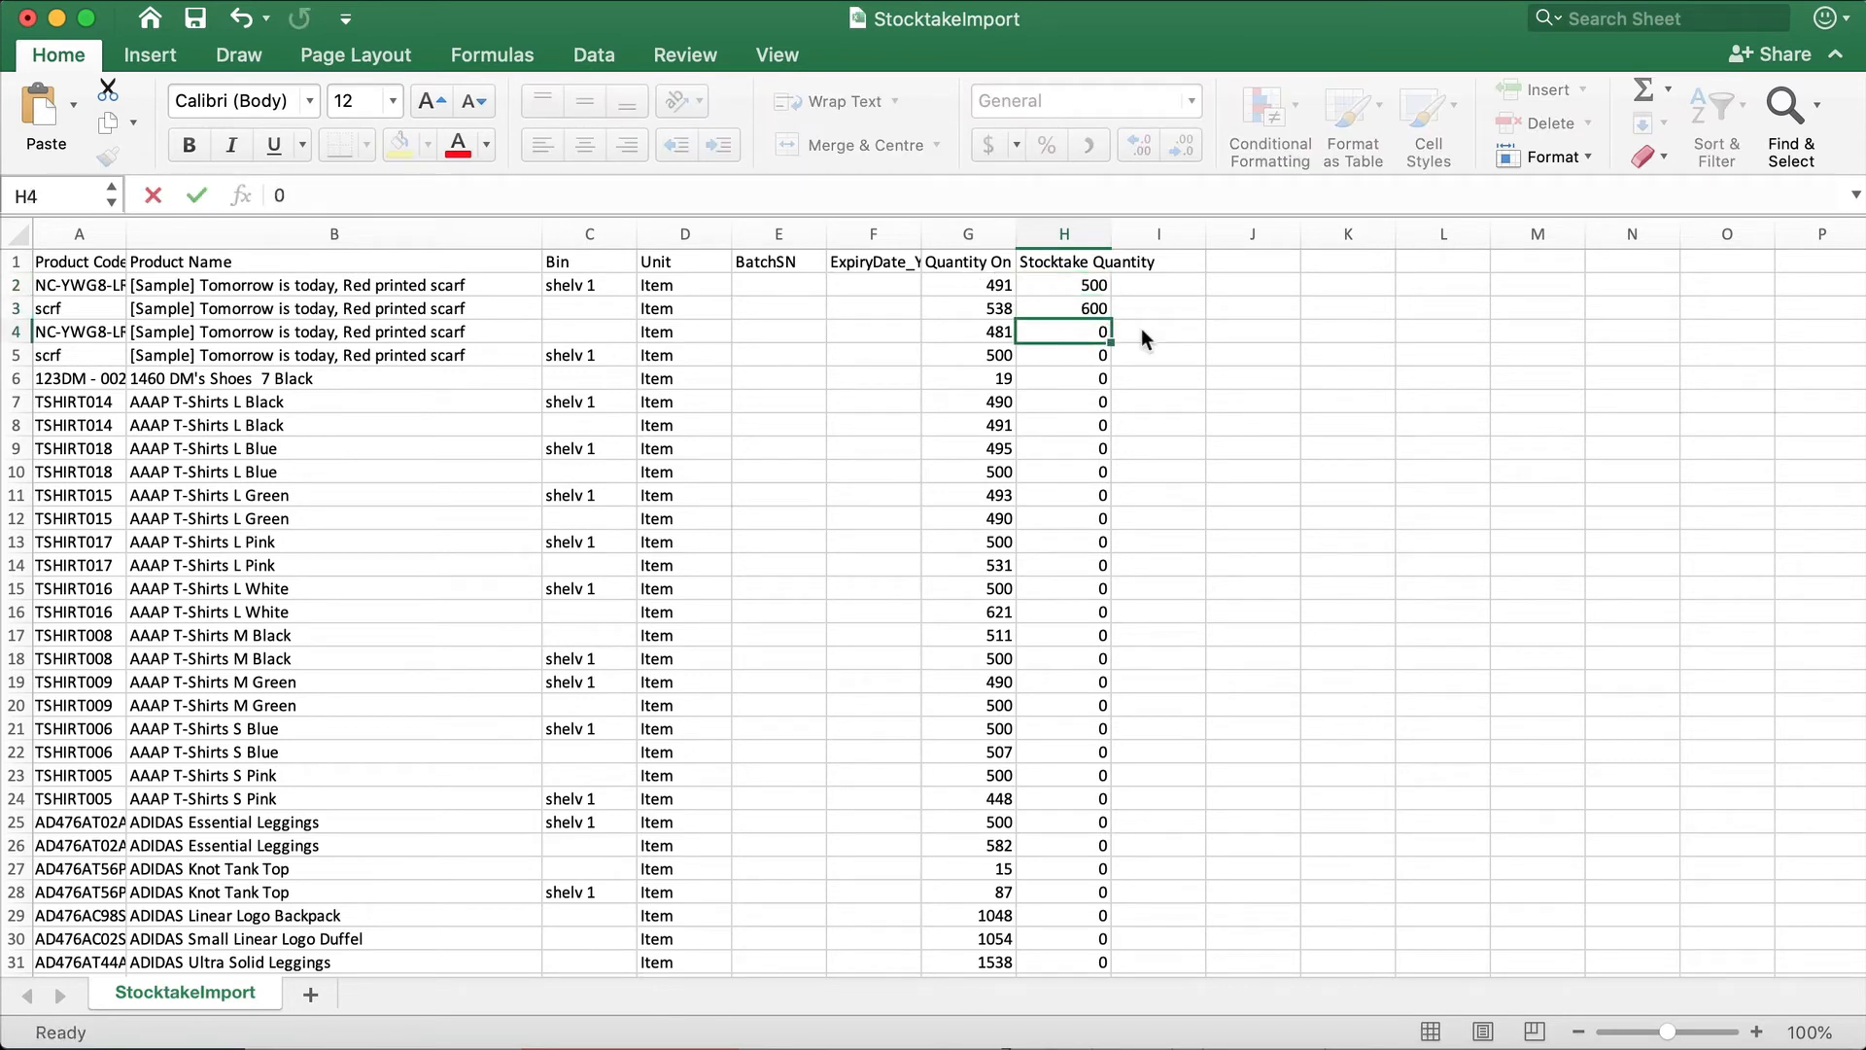
type("480")
key("Return")
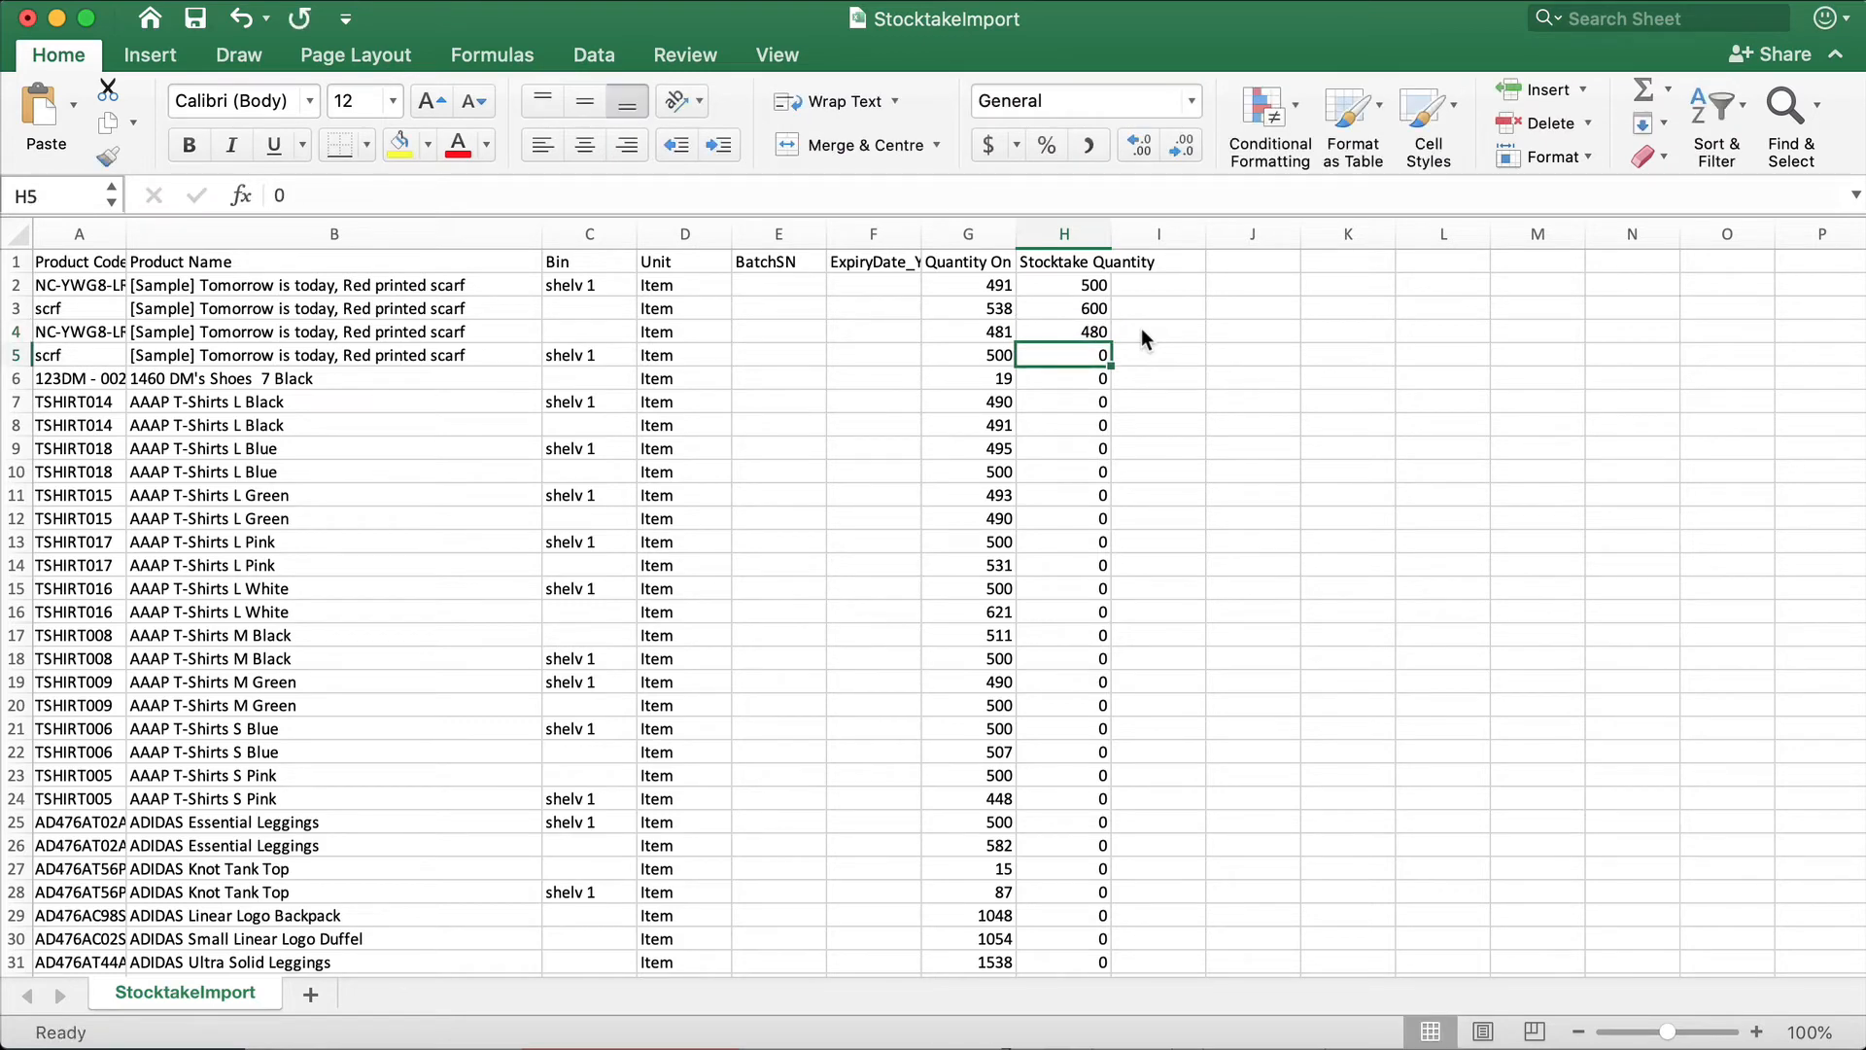
type("450")
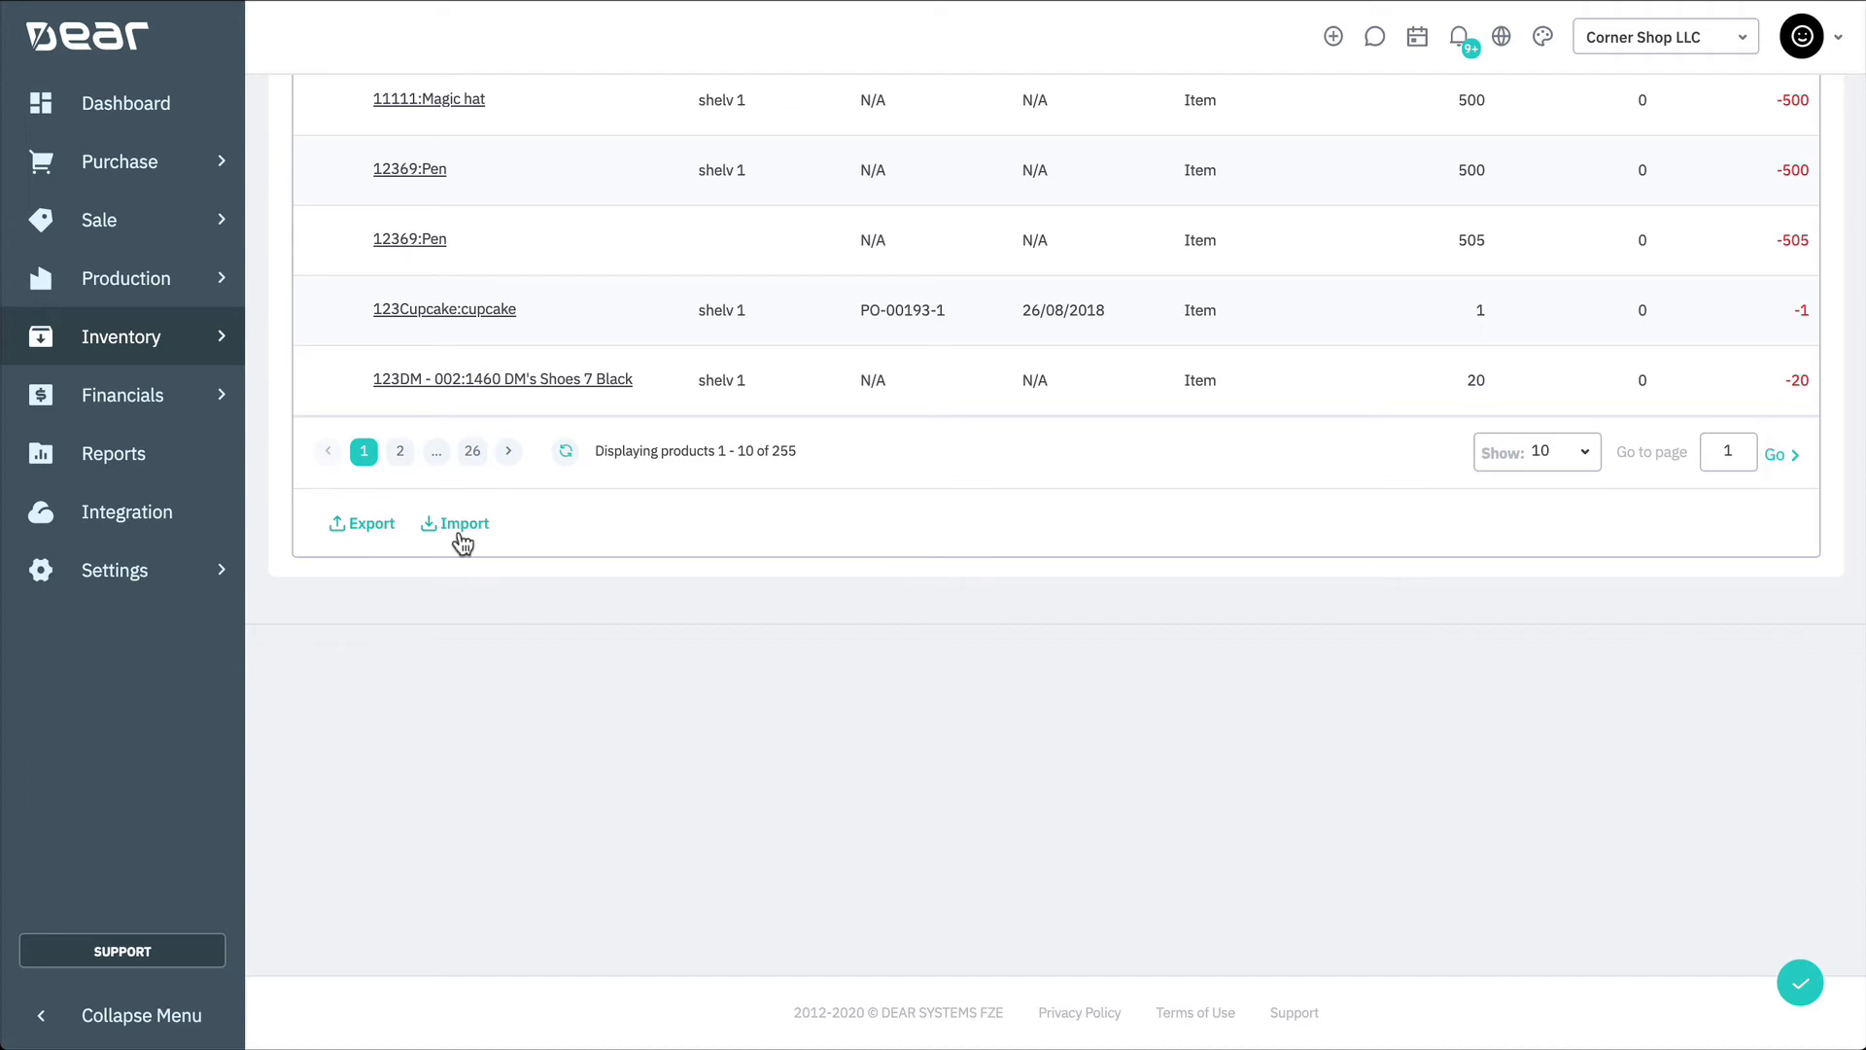
Switch back to DEAR, import the StocktakeImport file into the non-zero stock list and review the stocktake quantities
left_click(462, 542)
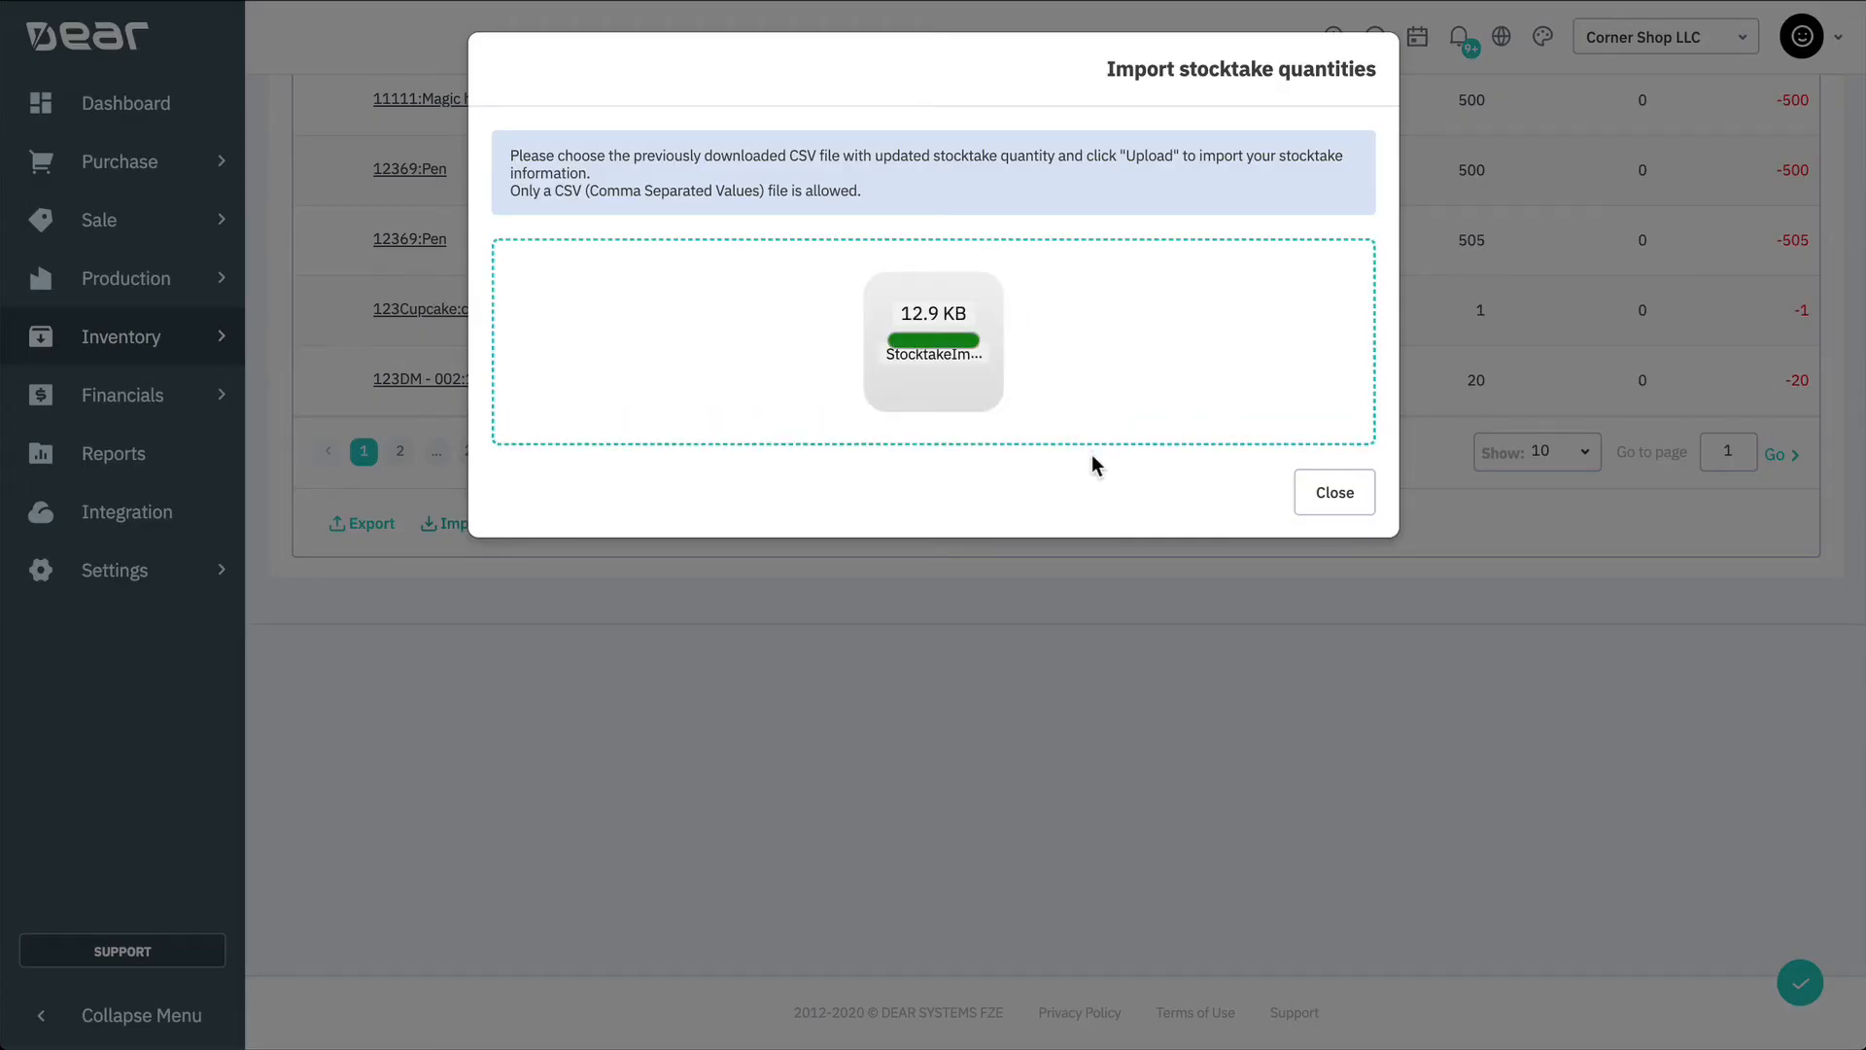
scroll(1117, 505, "down", 8)
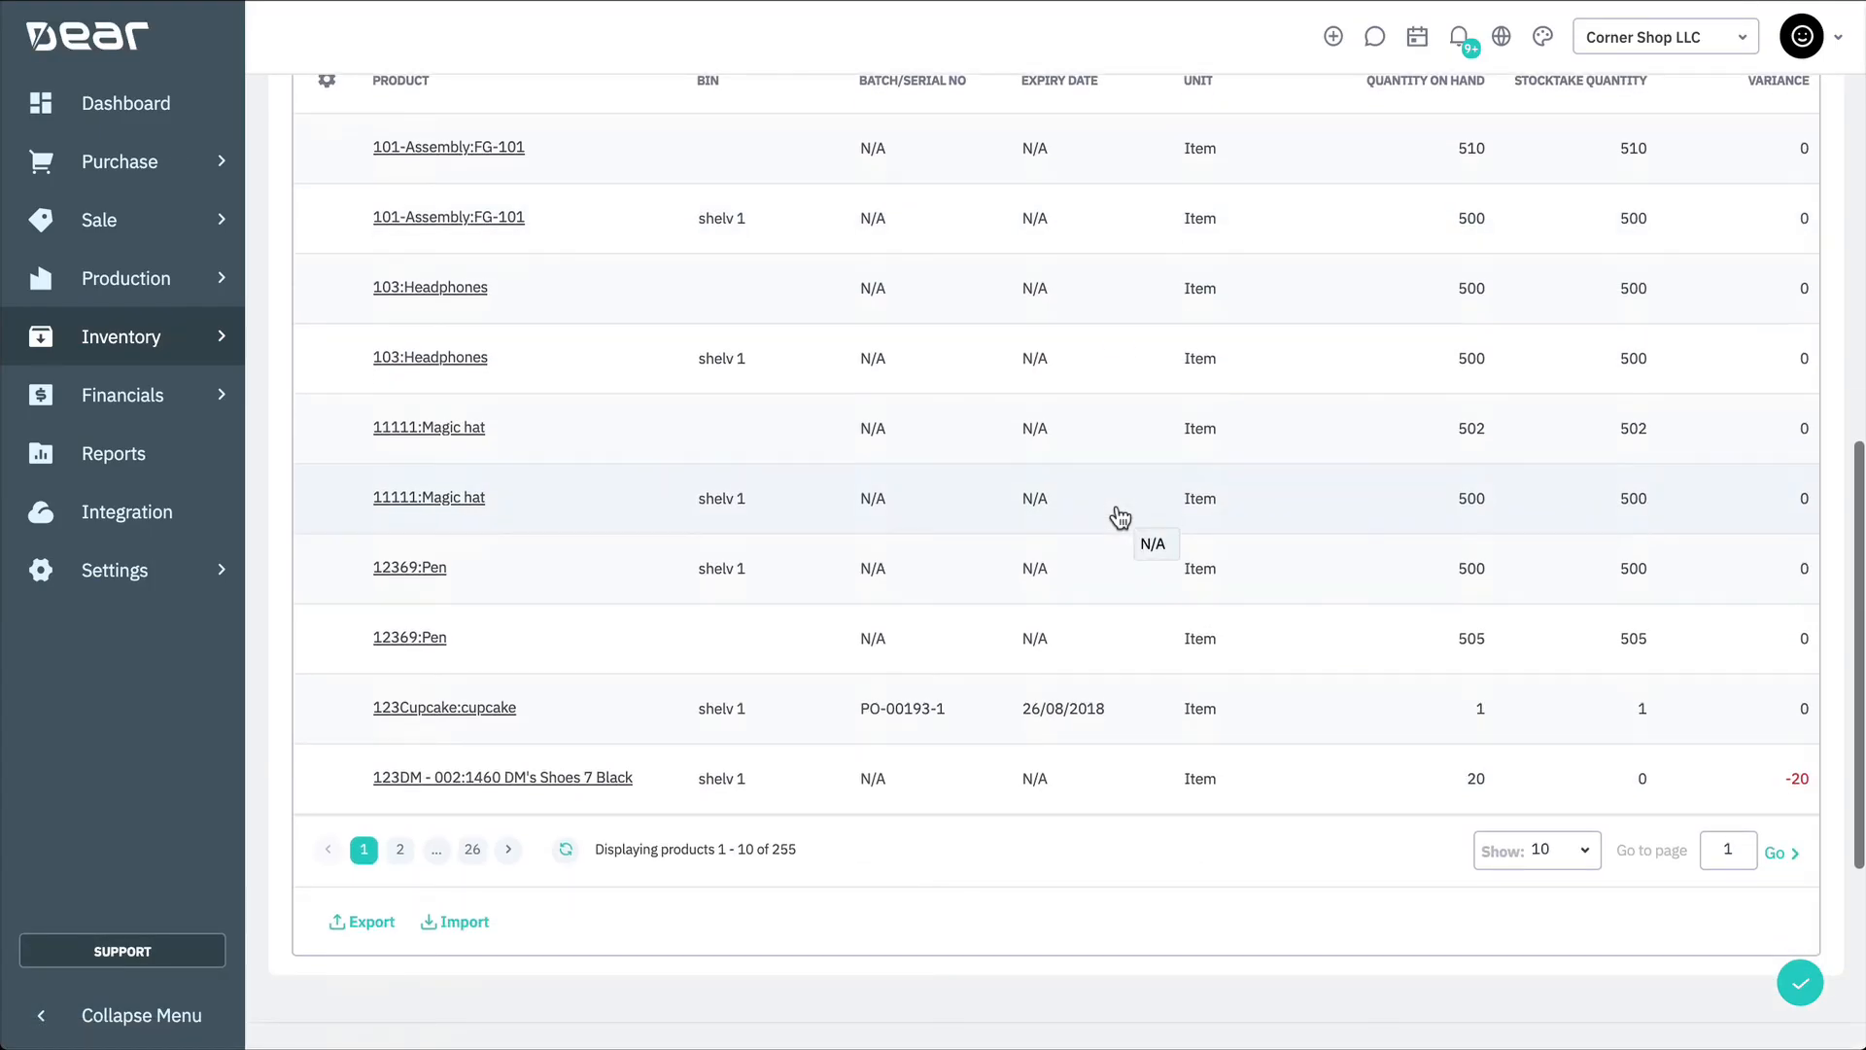
scroll(1119, 516, "up", 5)
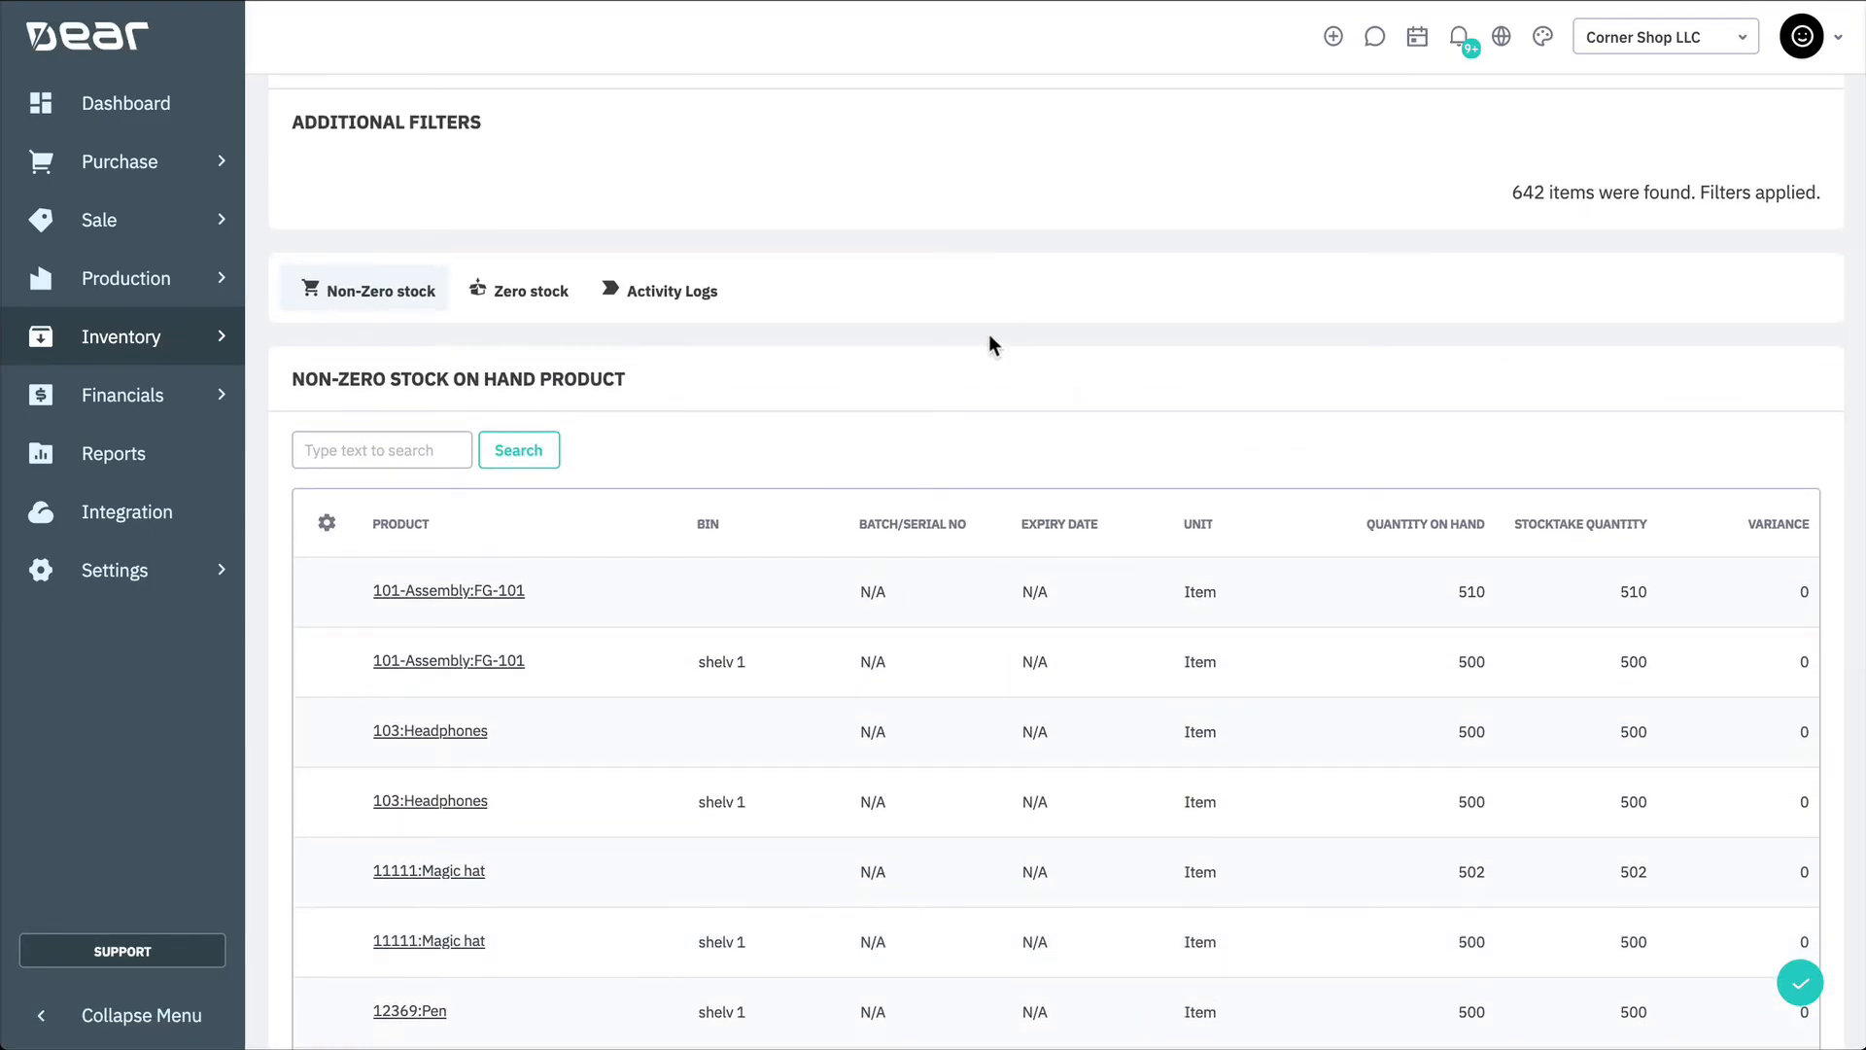
Add product FG0002: All-America Apple-Pie (case of six) to the zero stock on hand list with a quantity of 10
left_click(559, 295)
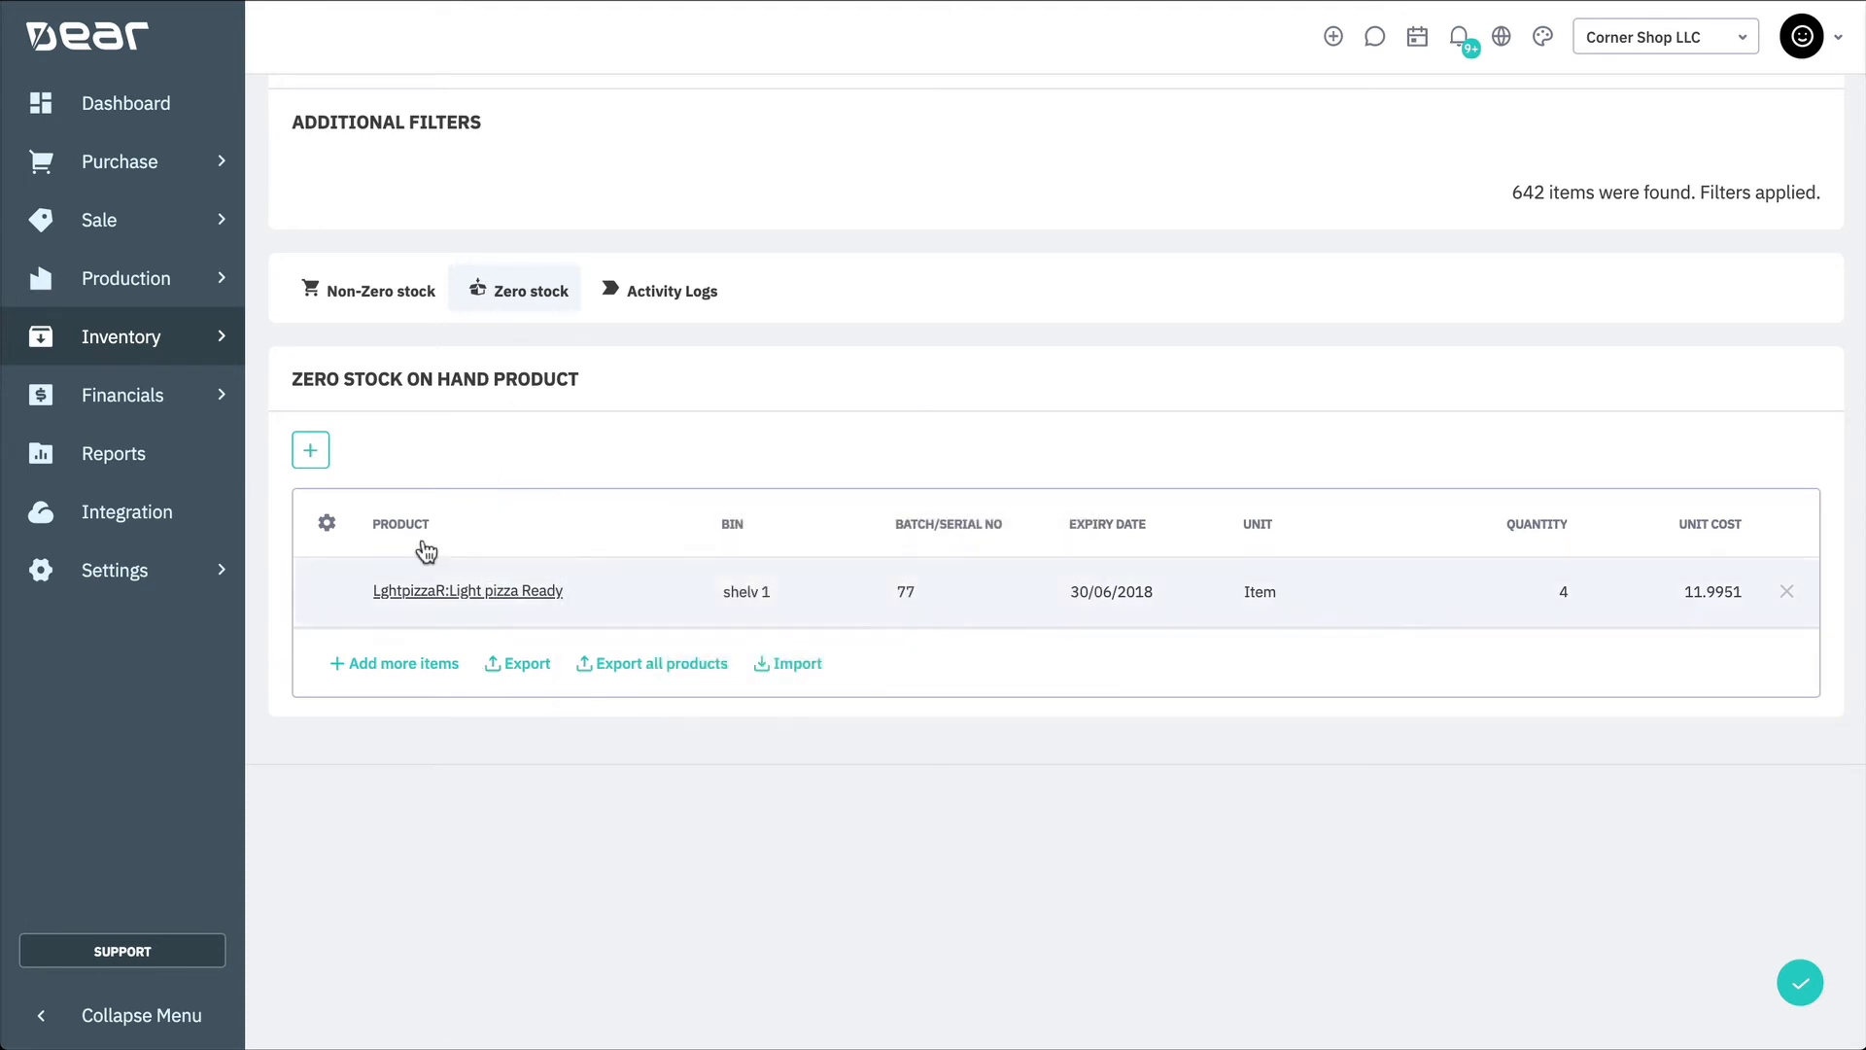
left_click(311, 450)
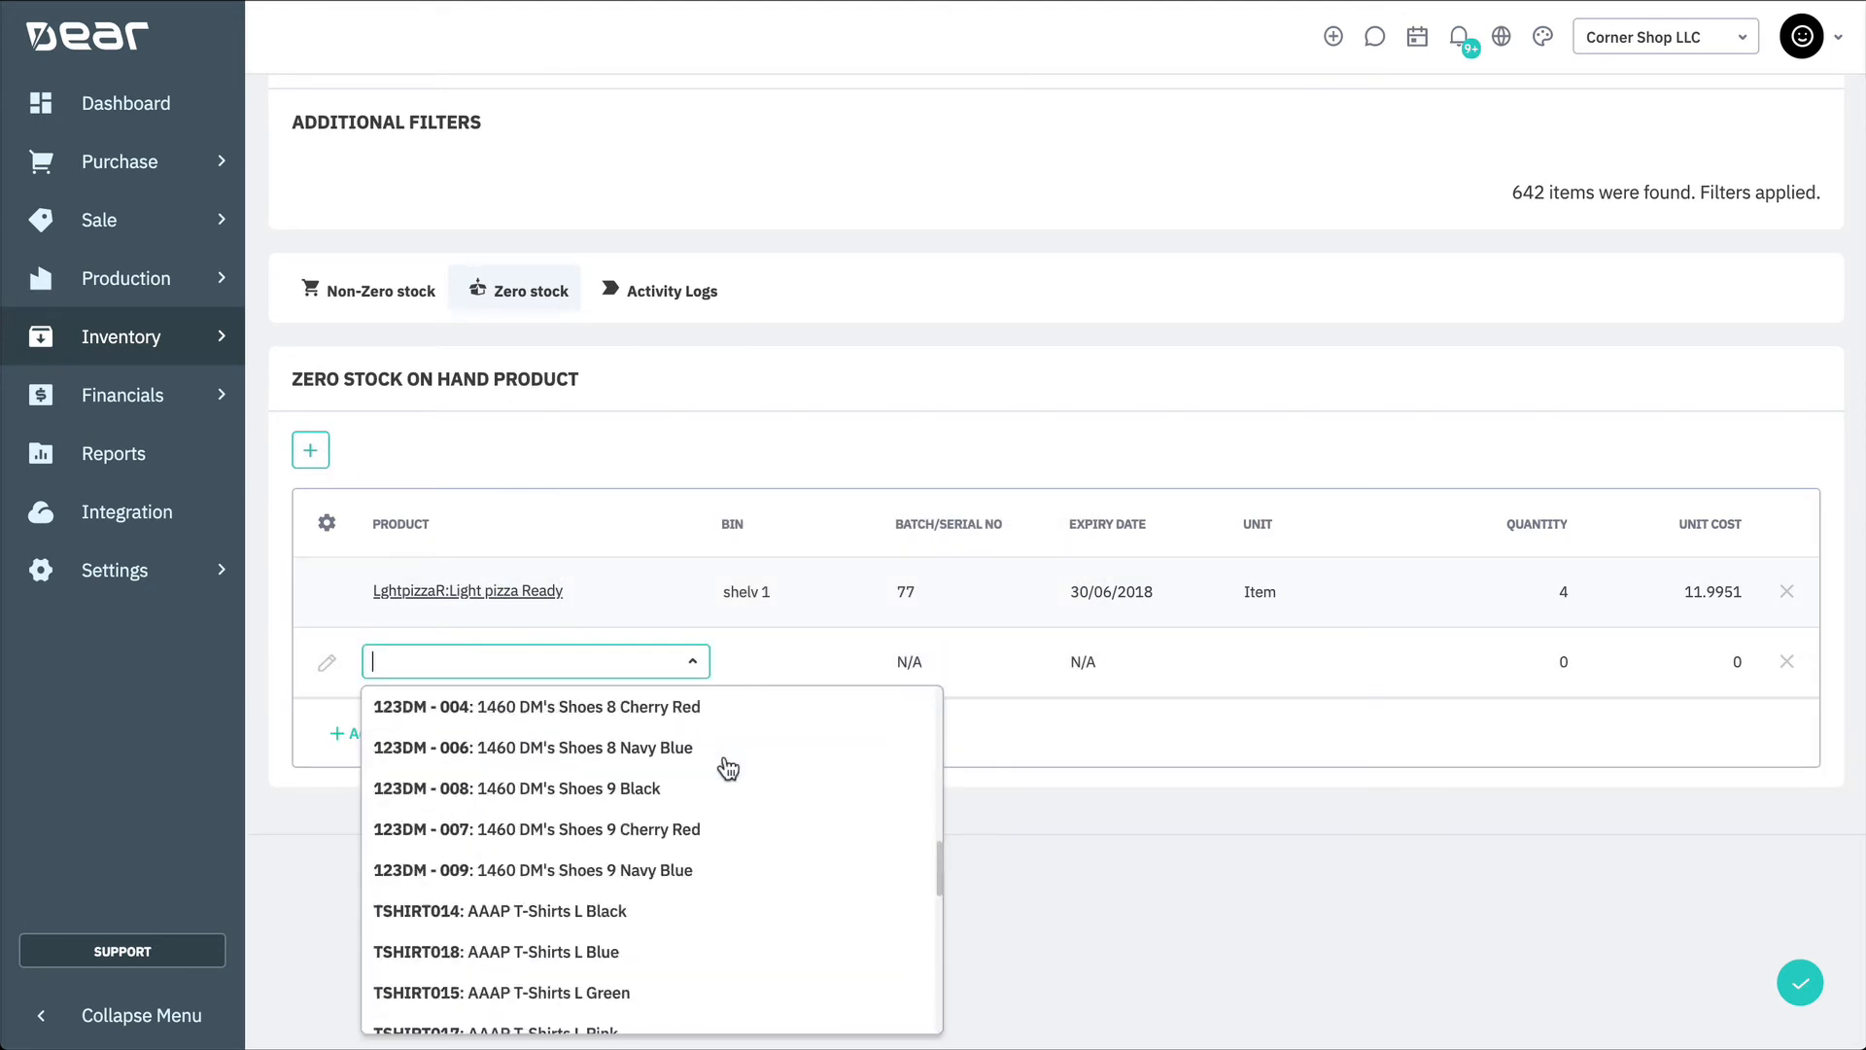
scroll(729, 768, "down", 5)
left_click(613, 807)
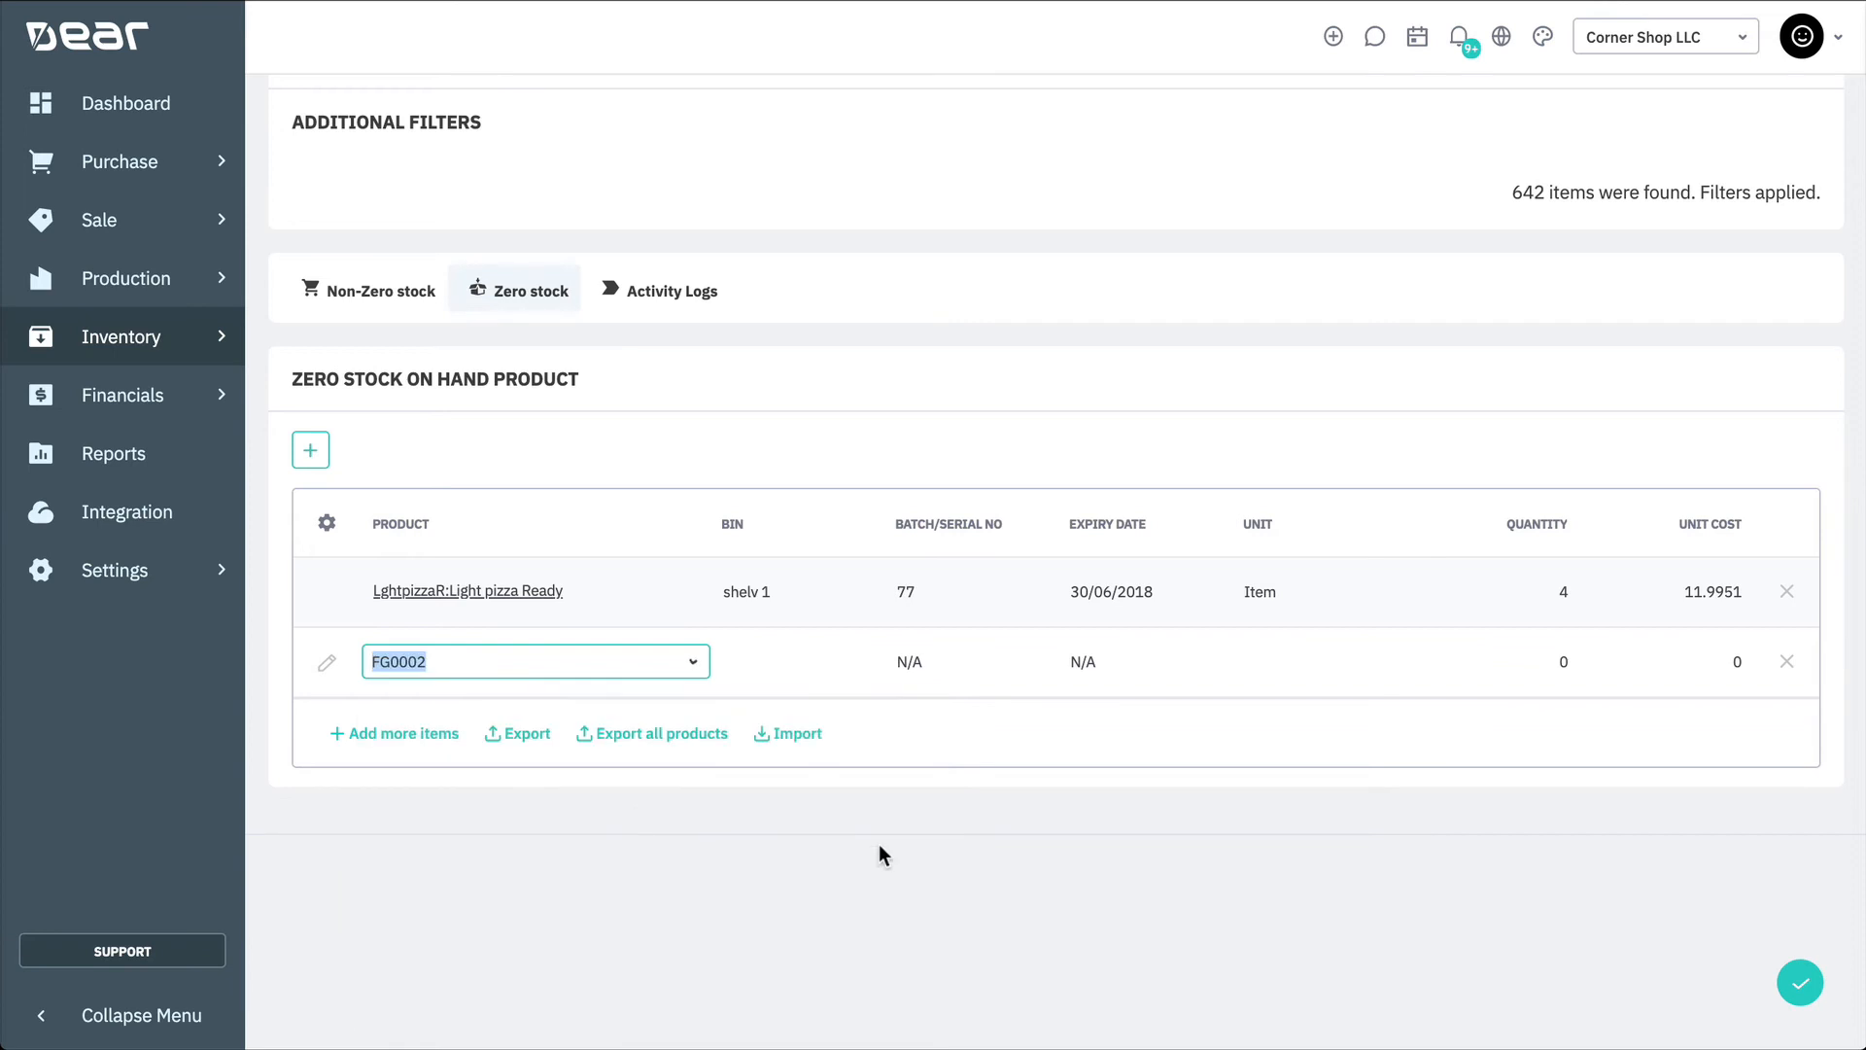
left_click(1551, 669)
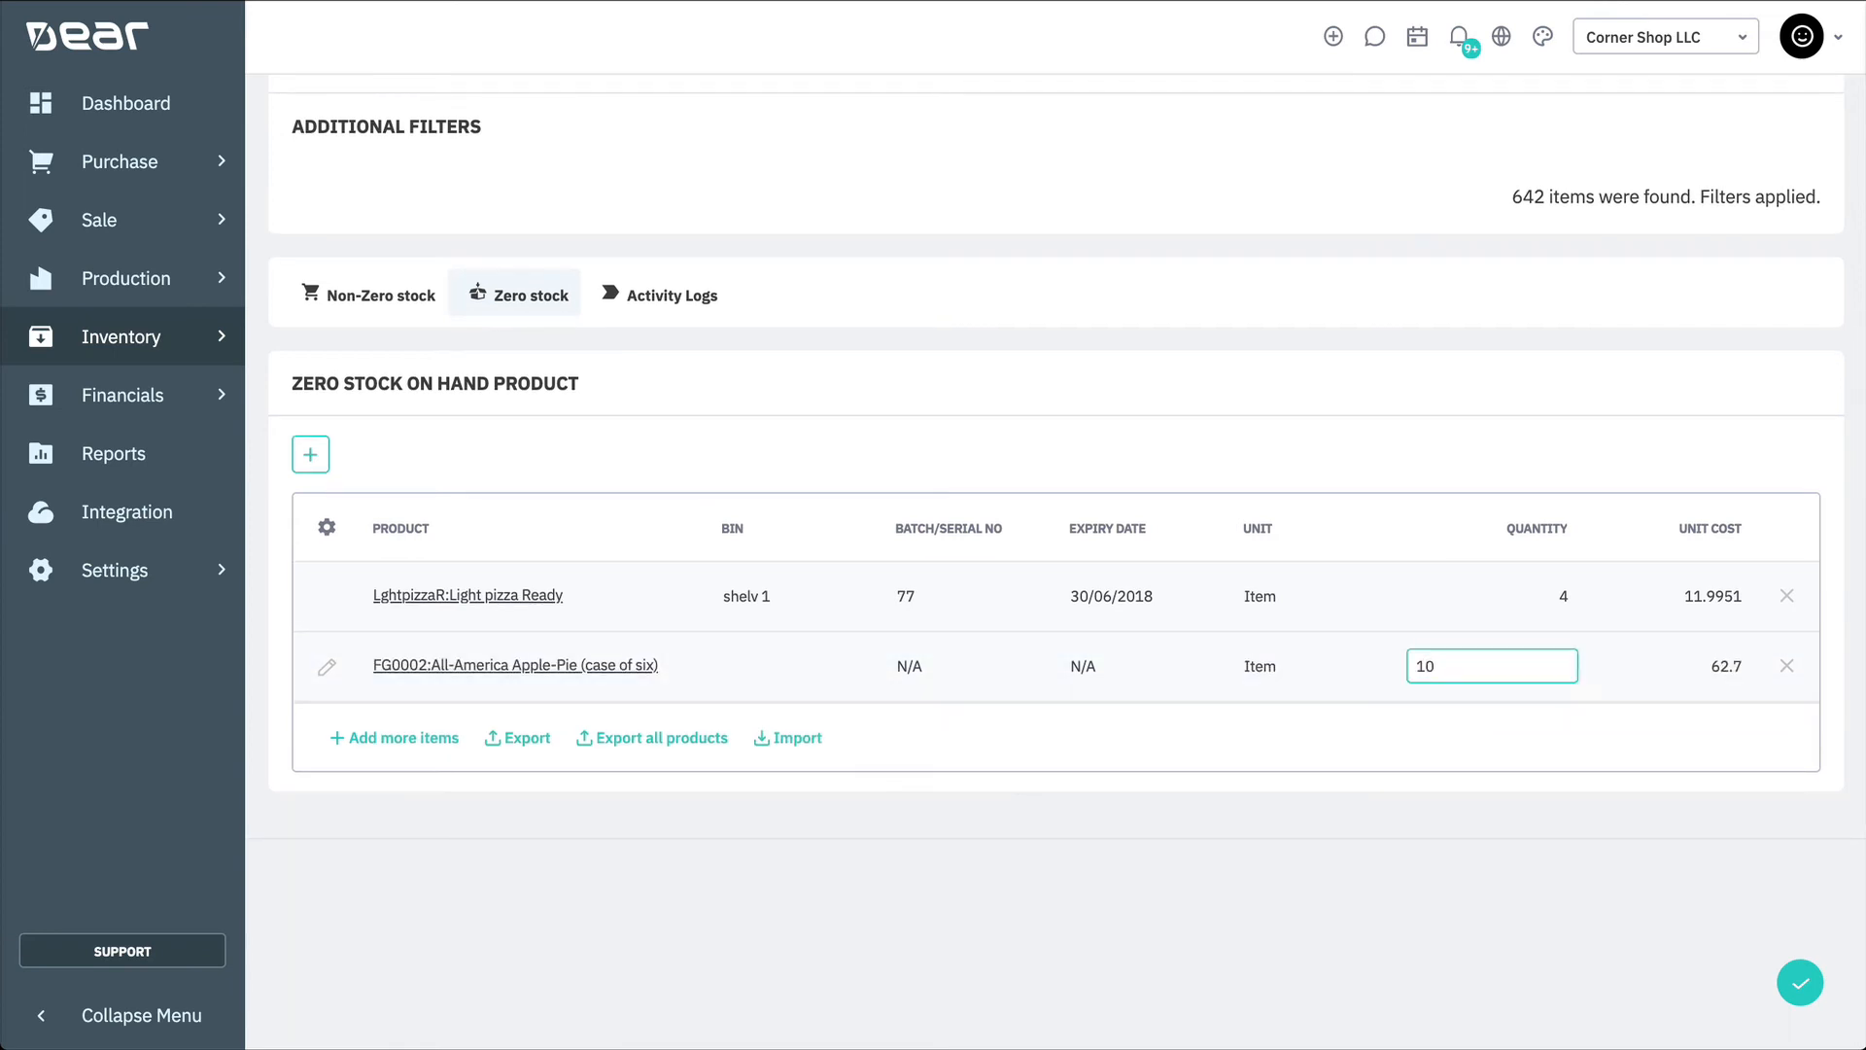
left_click(1591, 742)
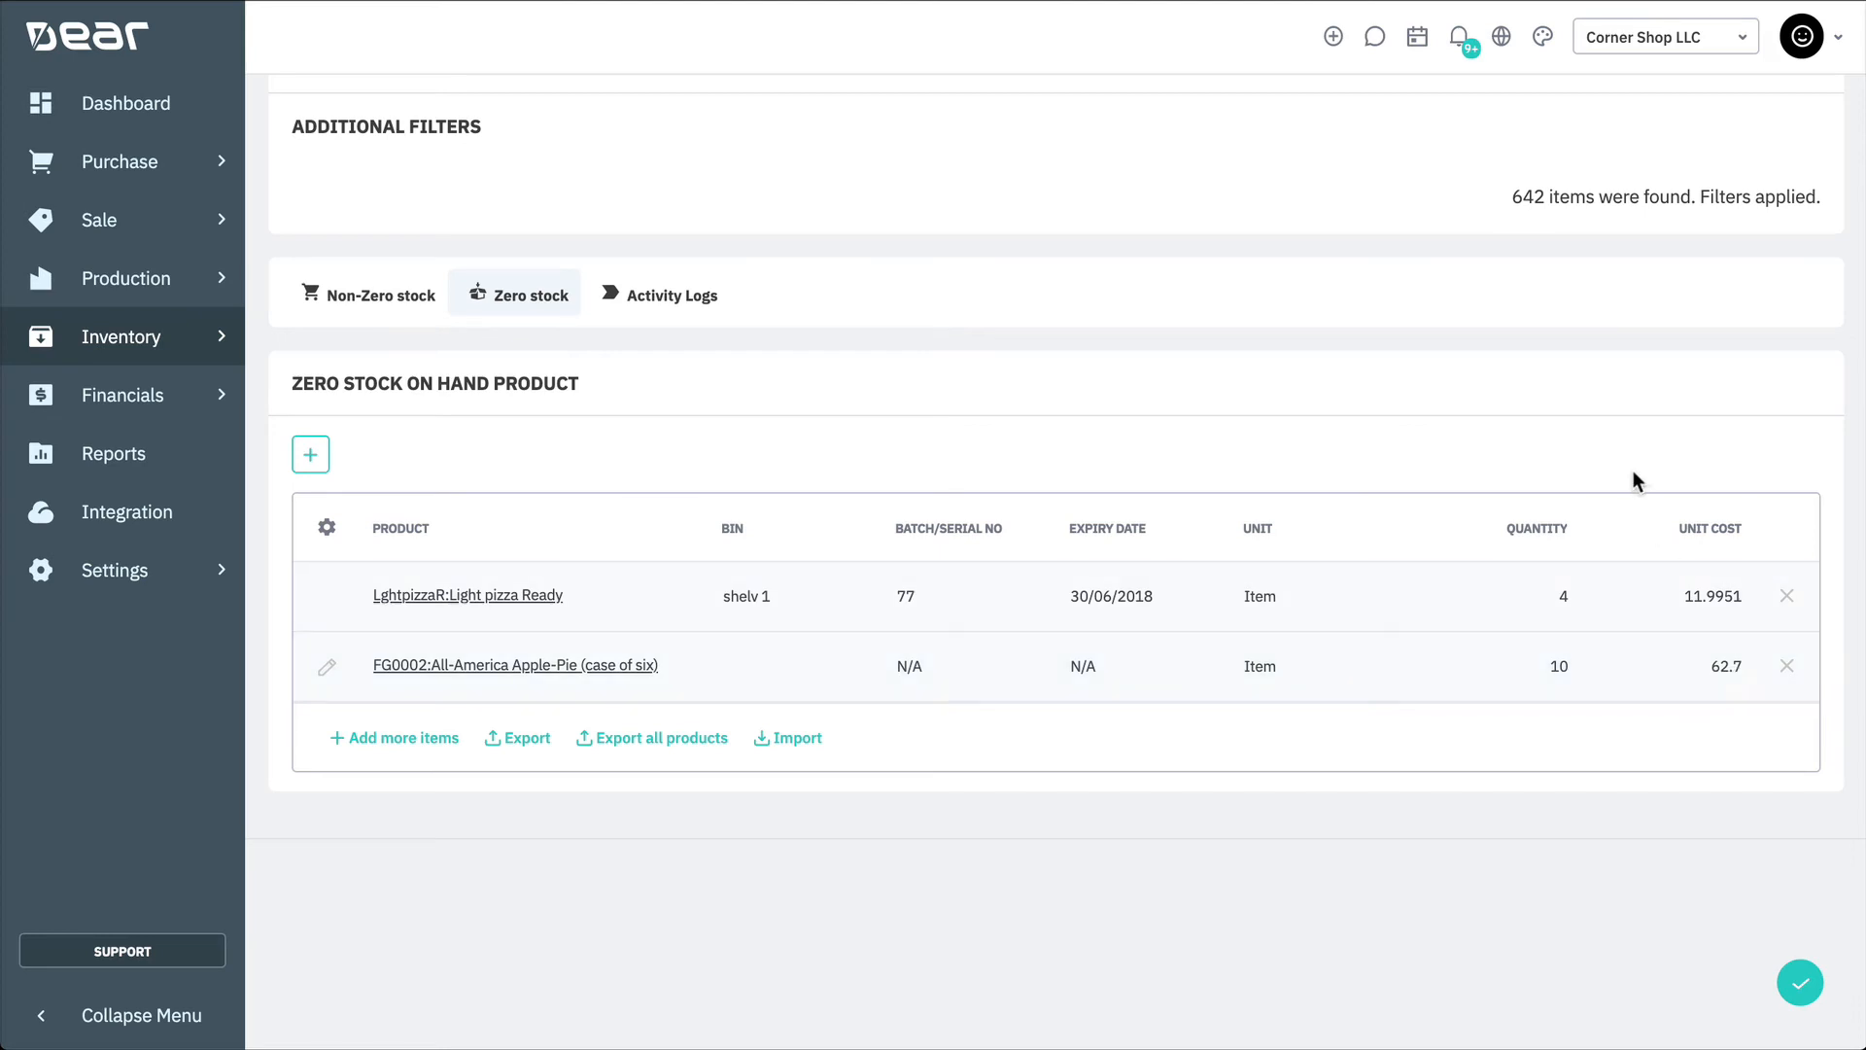
Complete the Main Warehouse stocktake so that its counted quantities are applied
scroll(1633, 470, "up", 4)
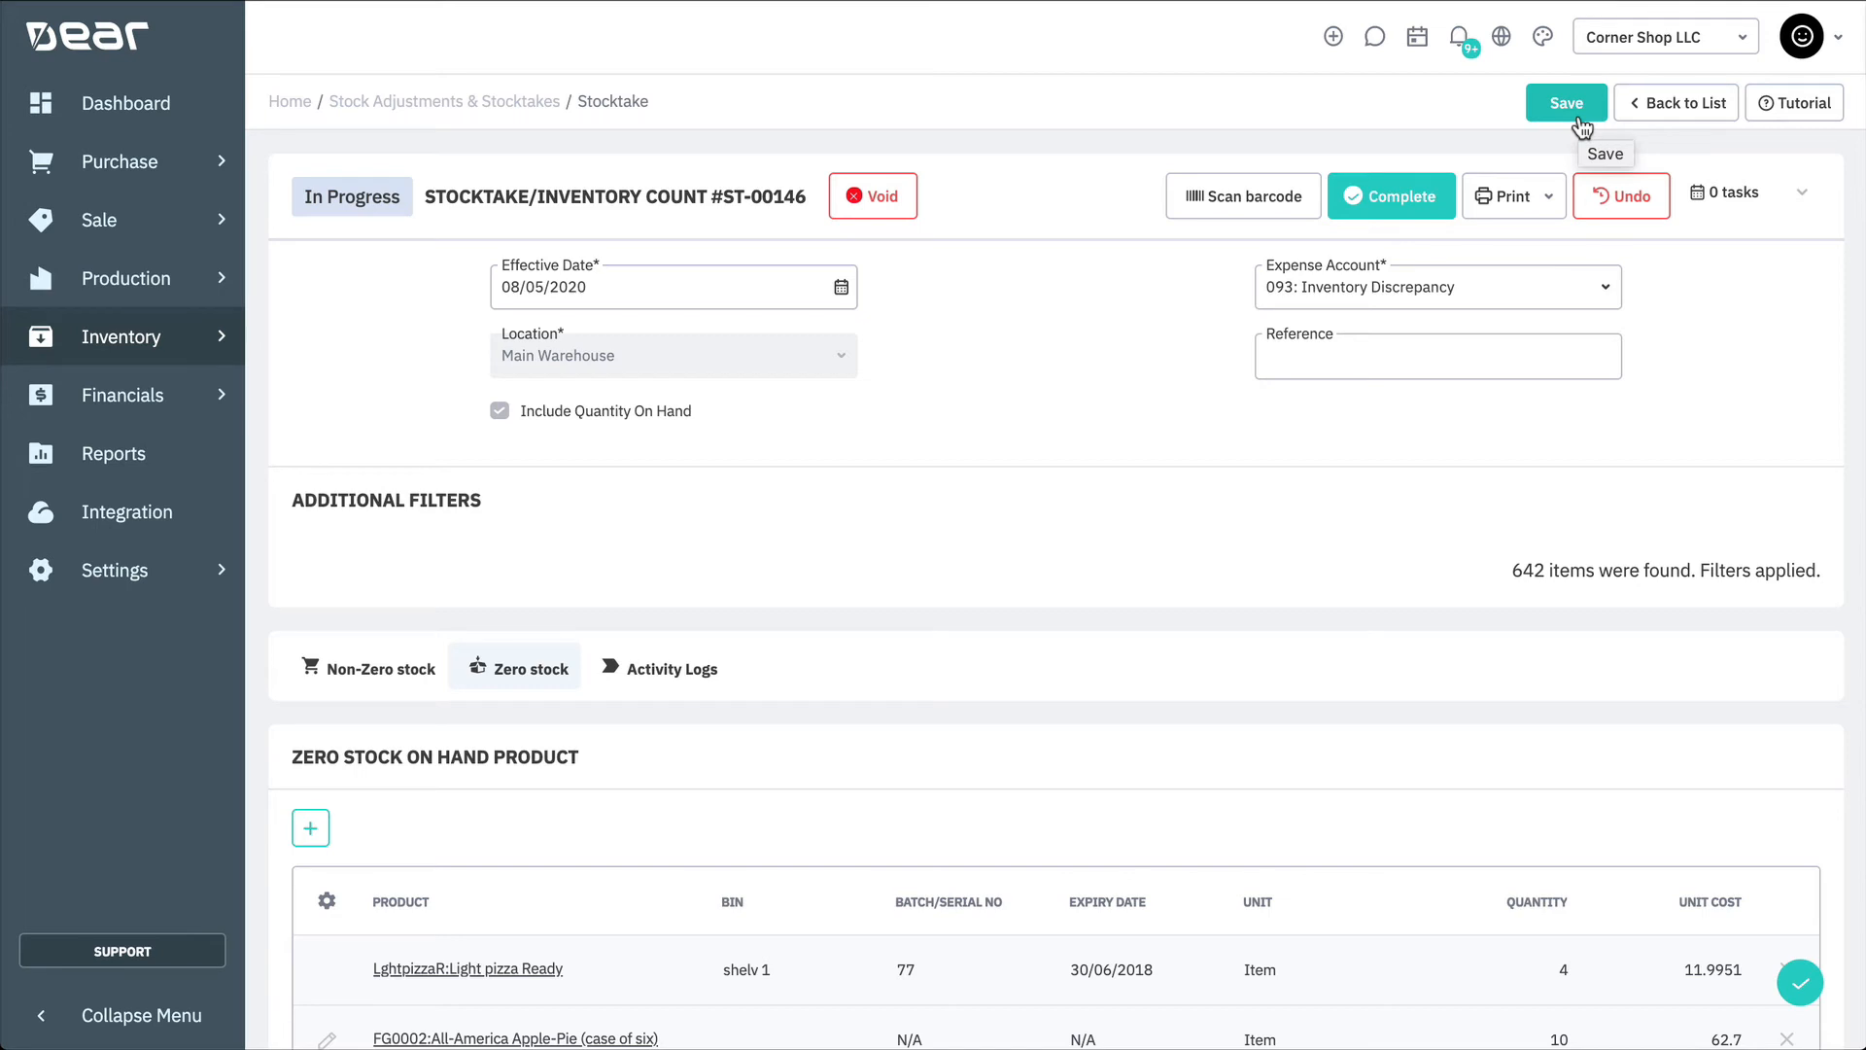
left_click(1423, 220)
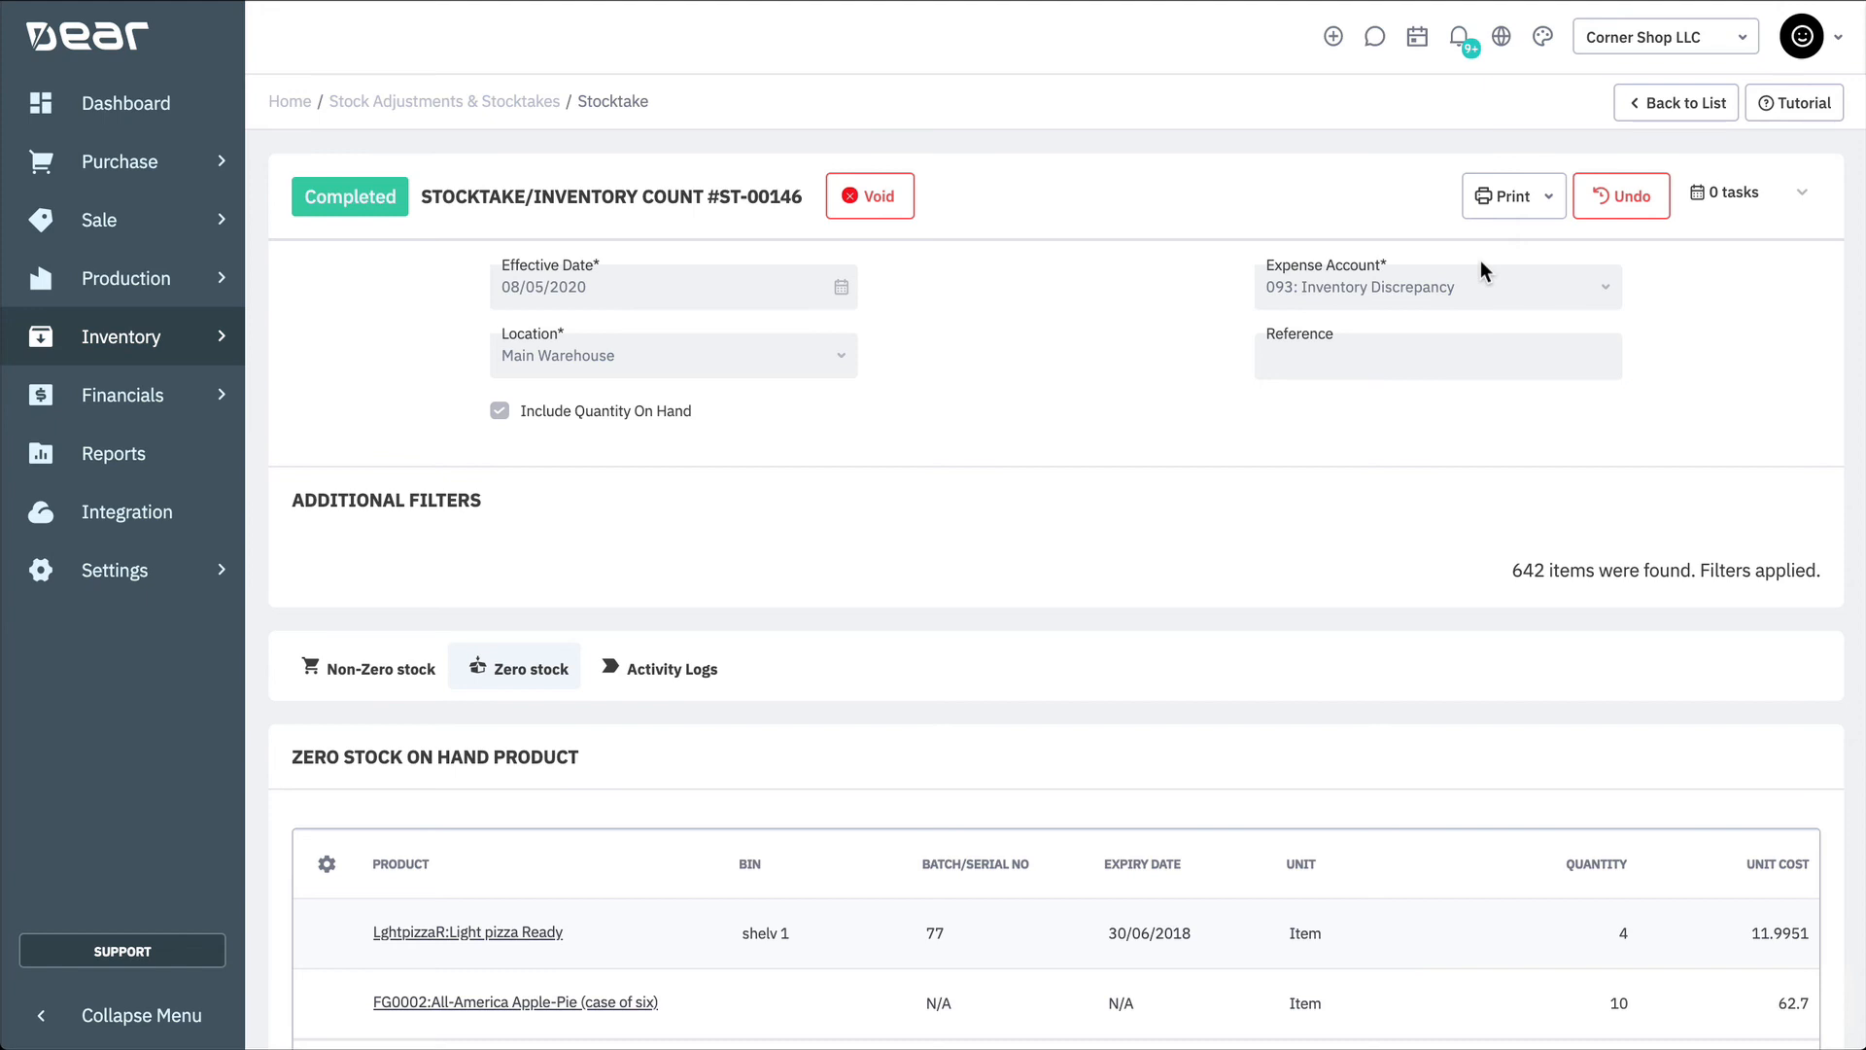
Look at the print options of the completed stocktake and open the Stocktake/Inventory list
left_click(1547, 202)
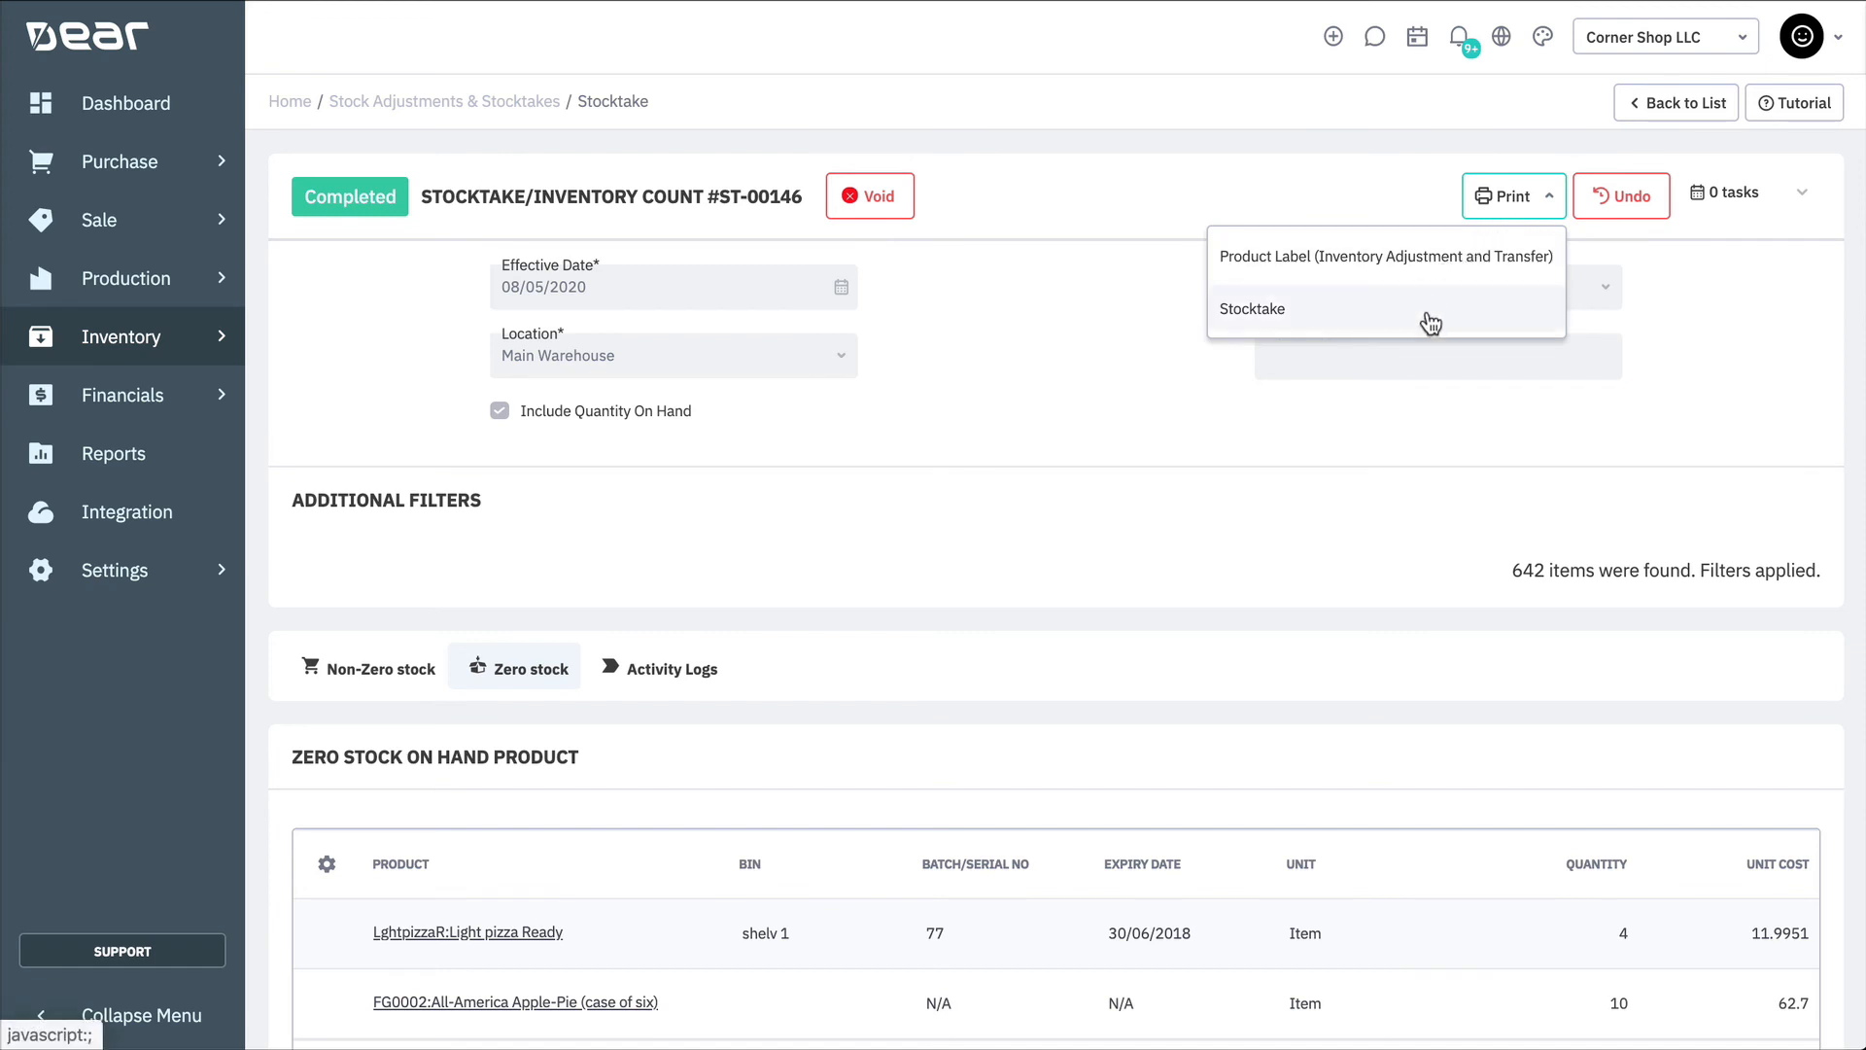
left_click(1673, 297)
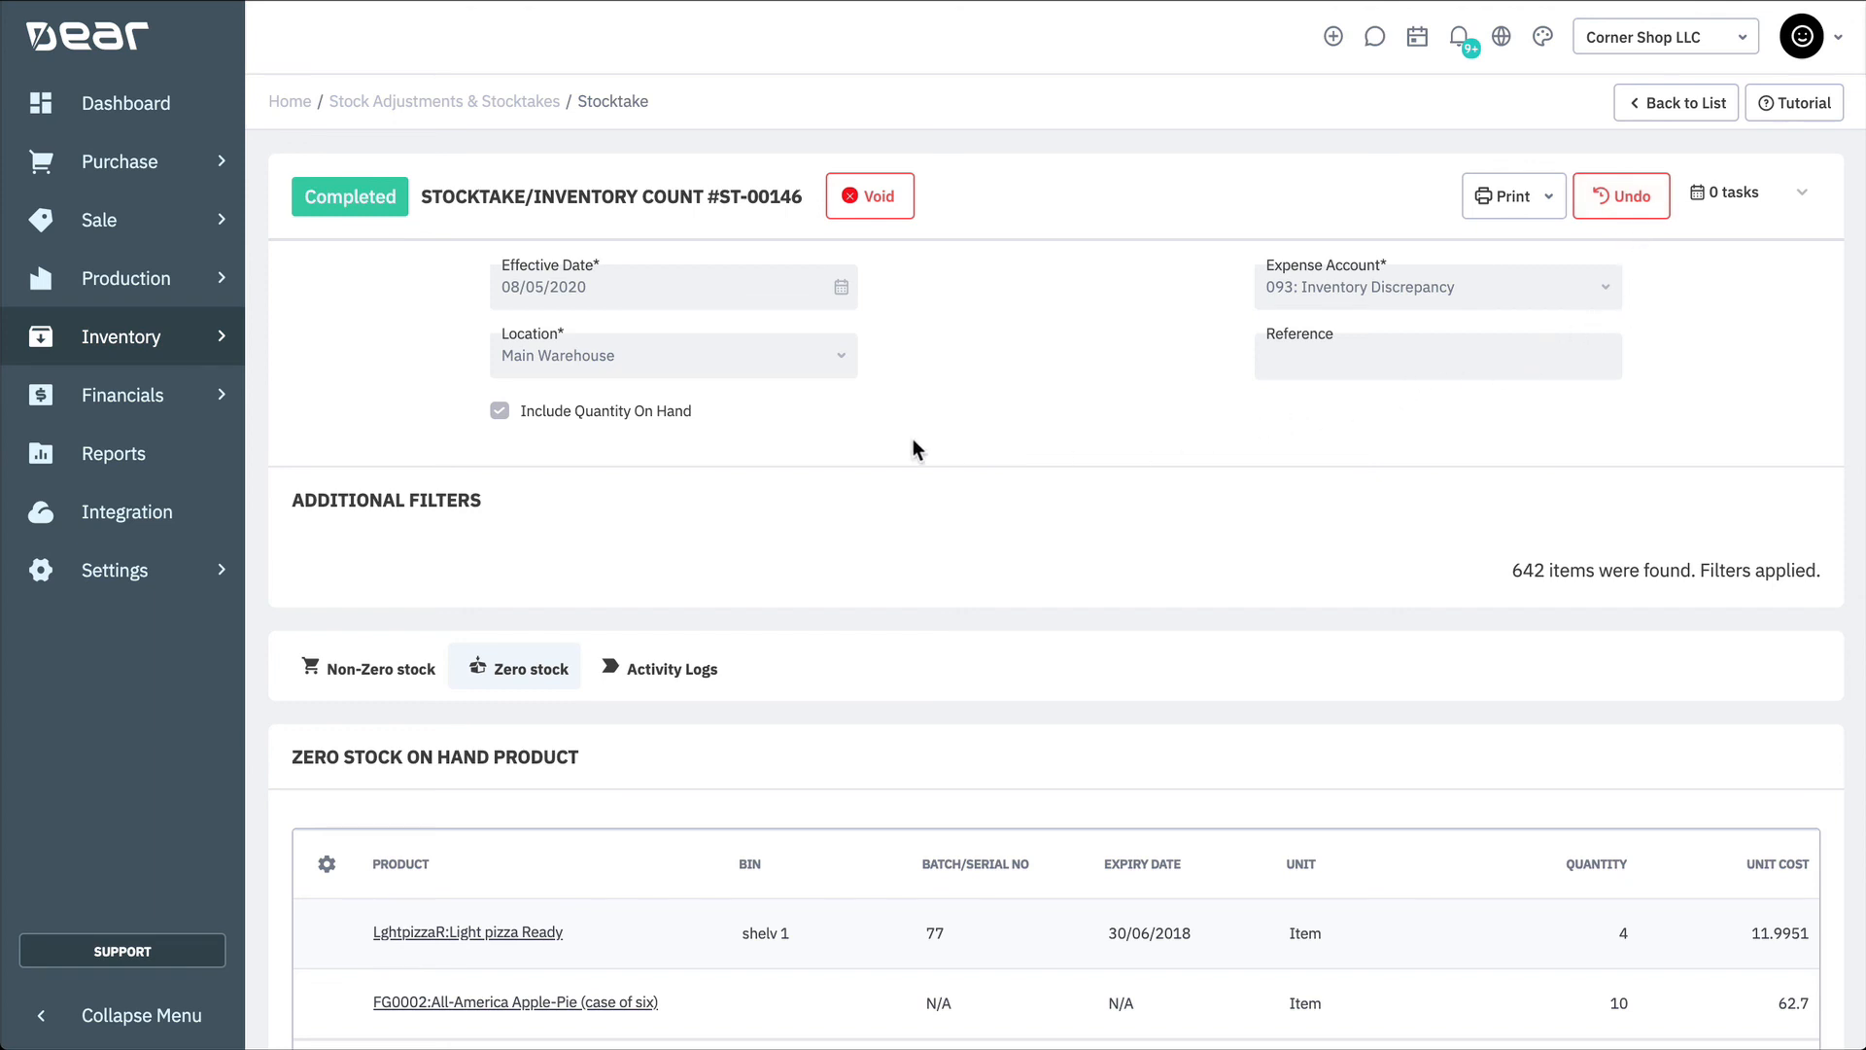
mouse_move(196, 359)
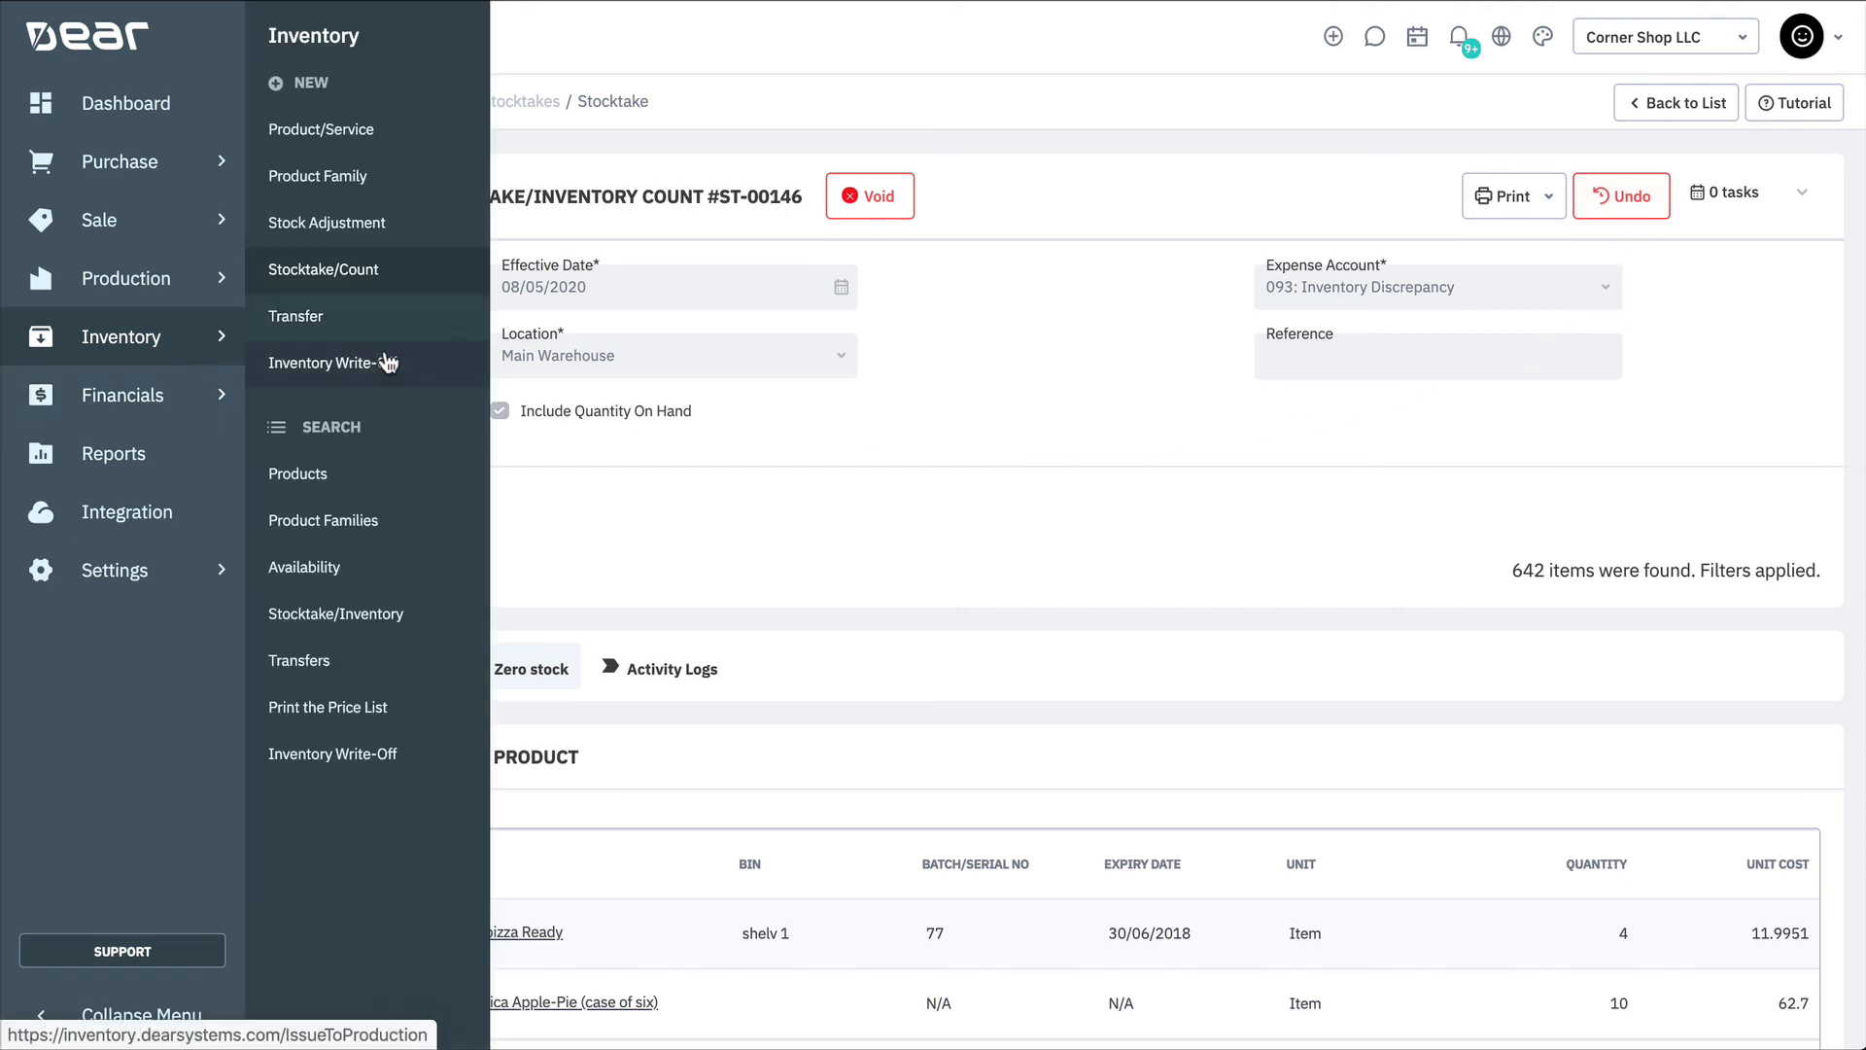
left_click(442, 629)
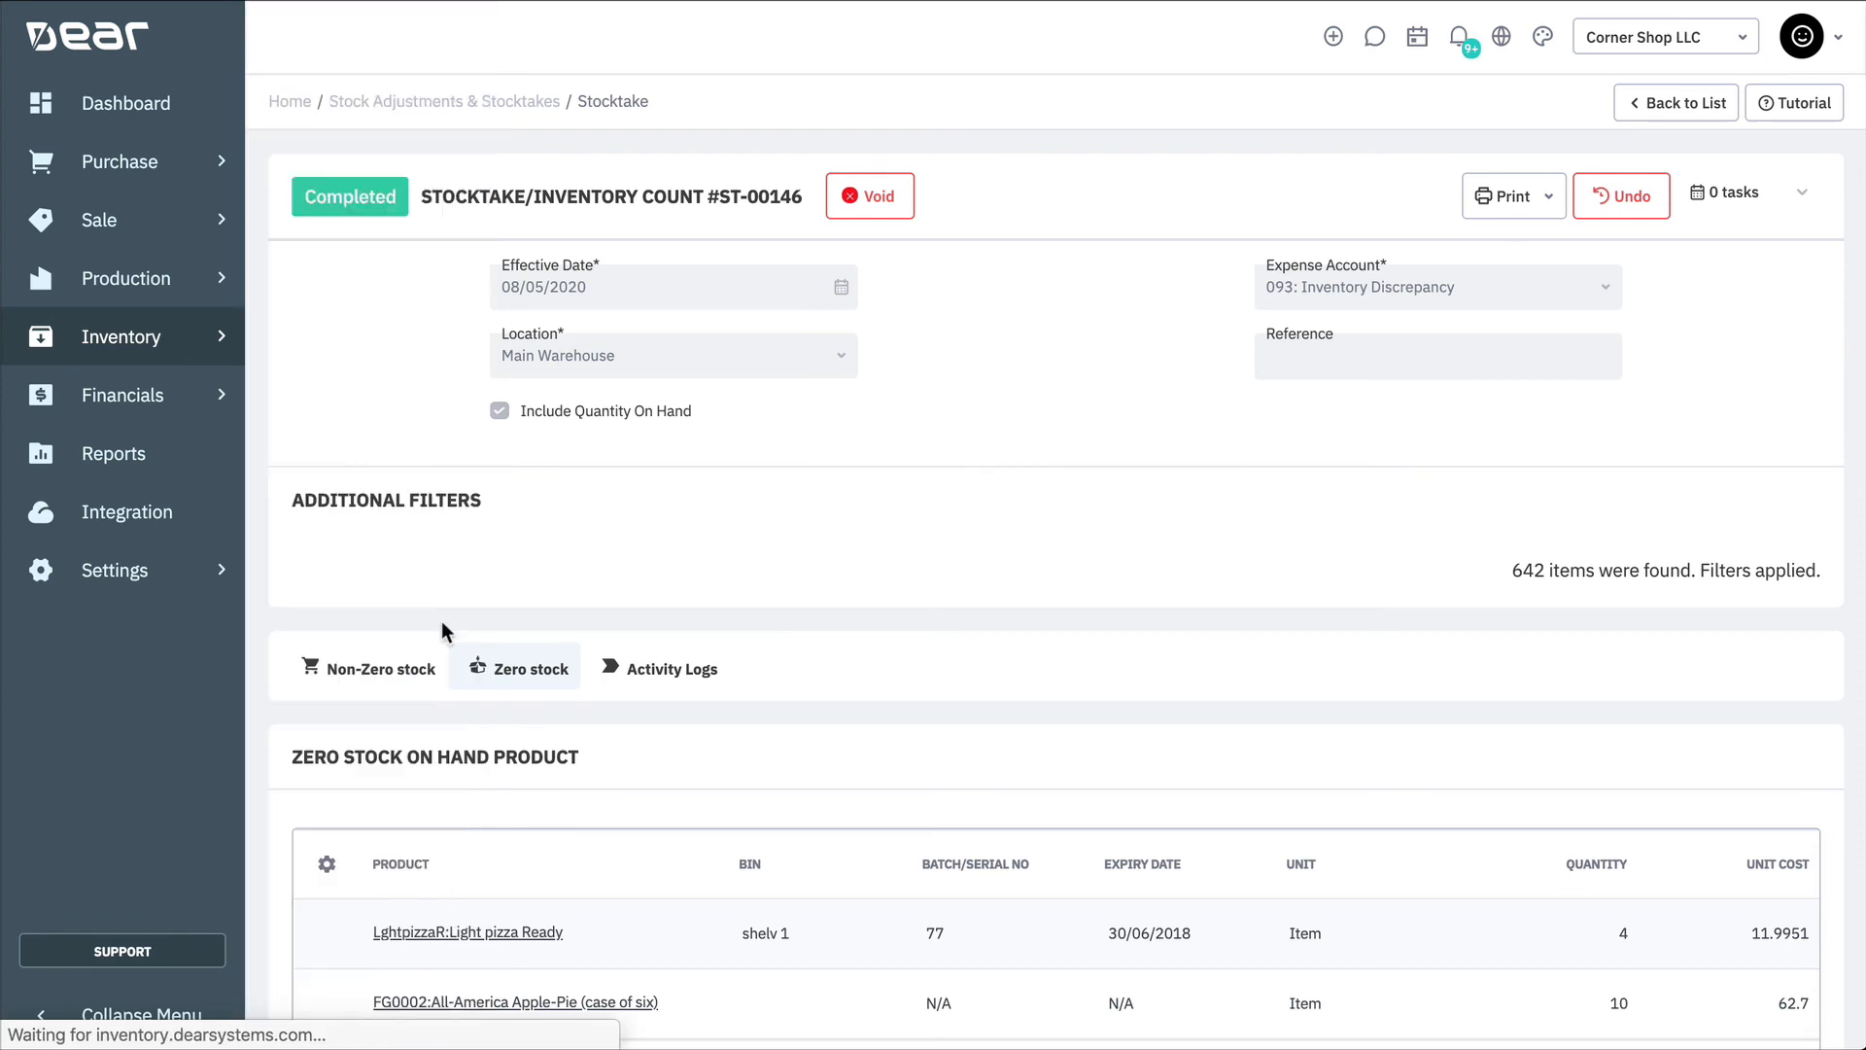